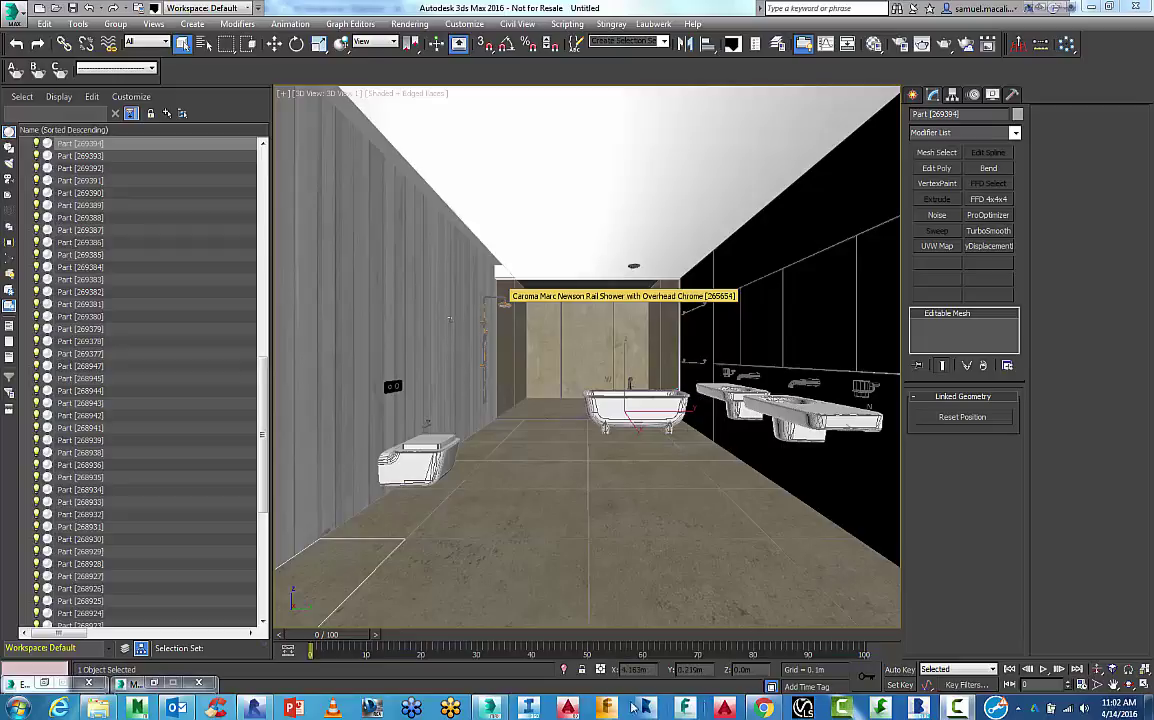
Step: Switch to Revit and open the Ground Floor plan of the bathroom
key(alt+Tab)
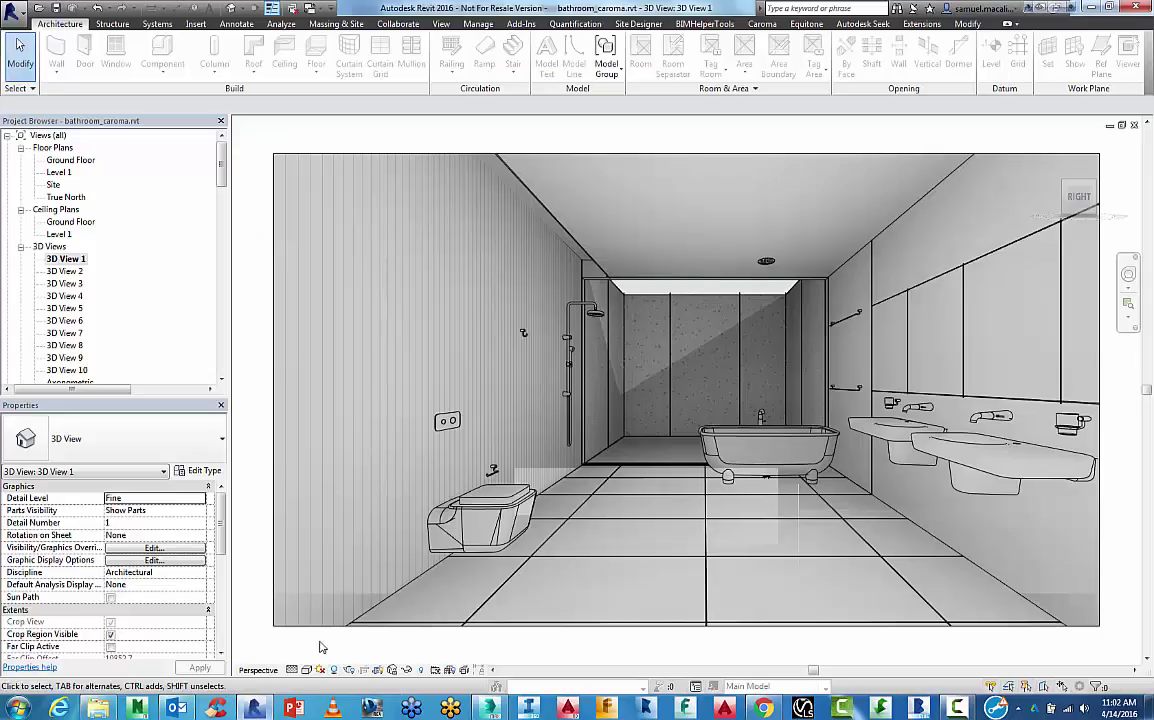
double_click(75, 162)
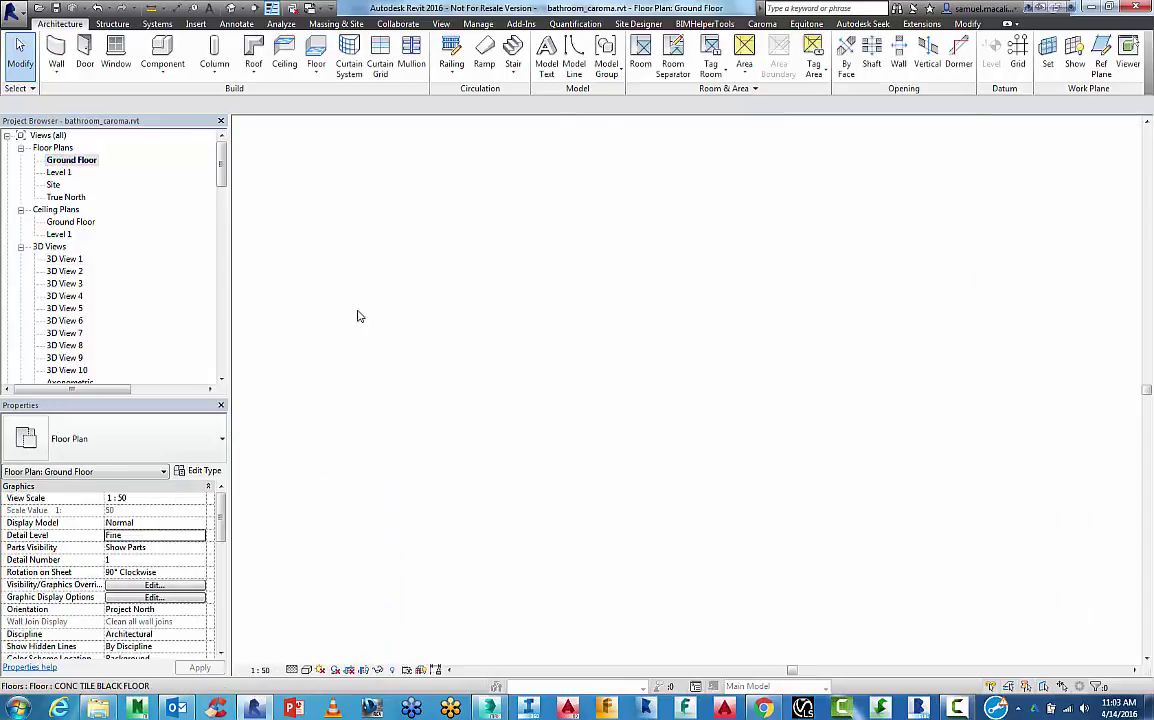
middle_drag(585, 395, 580, 395)
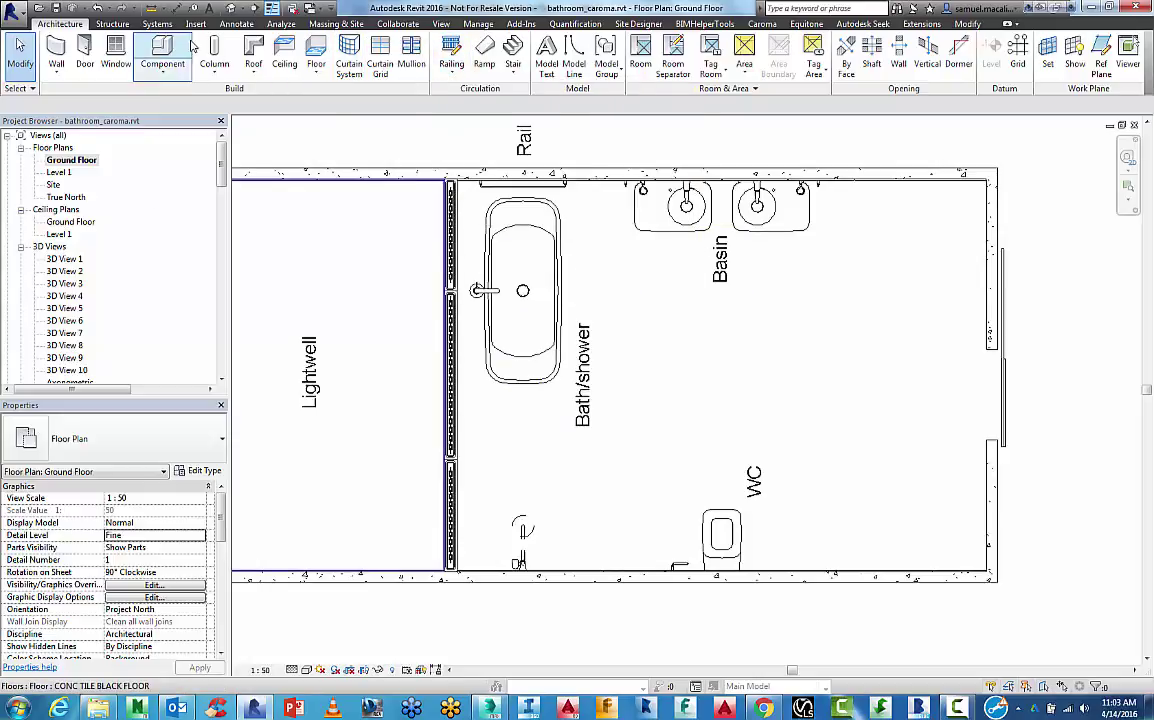
Step: Locate the Teo 1200 - 0 Tap Holes type among the project's Plumbing Fixtures families
click(21, 247)
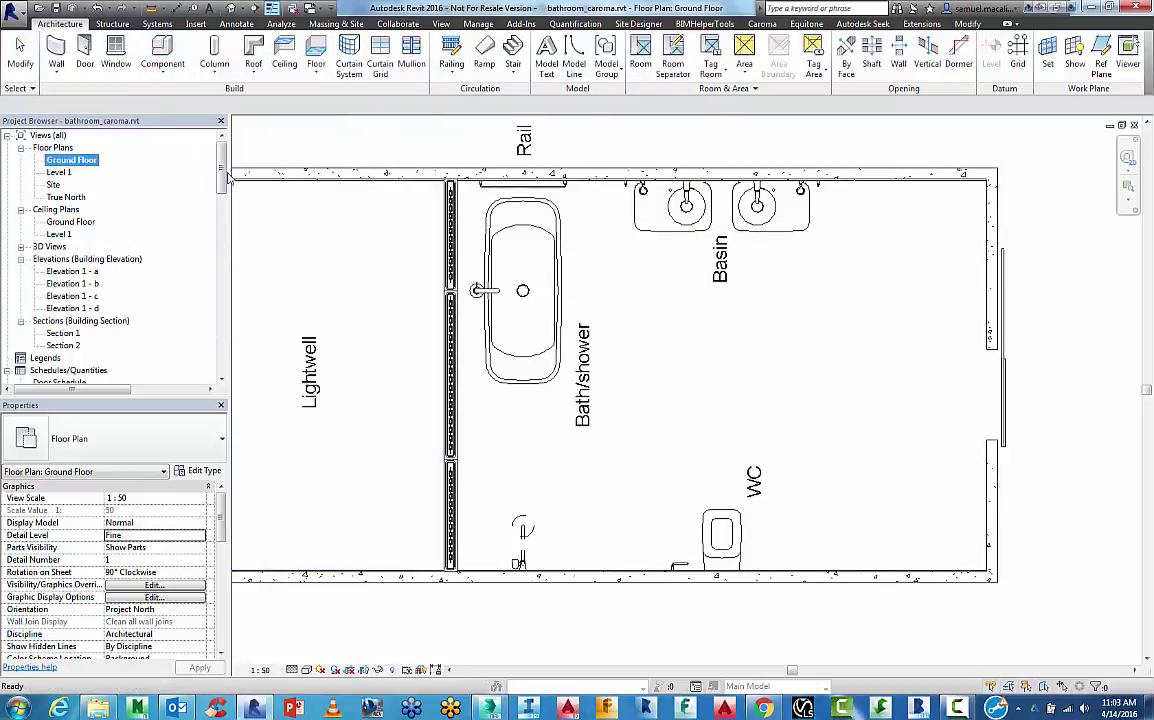
scroll(205, 175, down, 6)
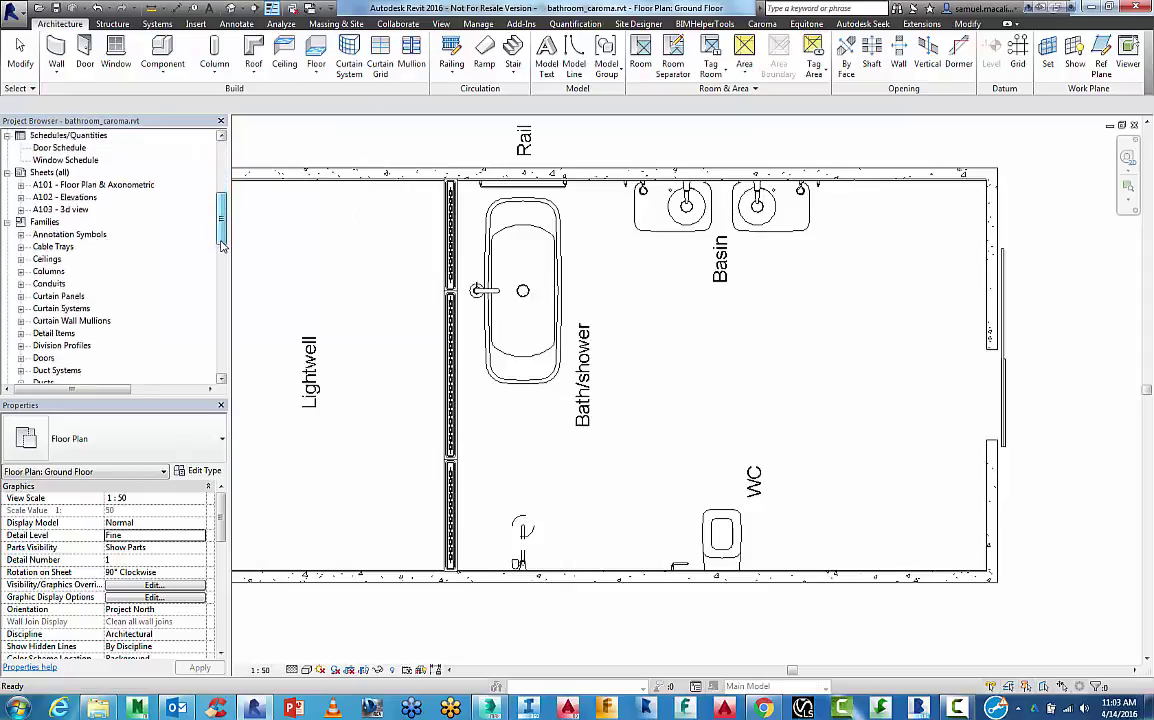
scroll(222, 246, down, 1)
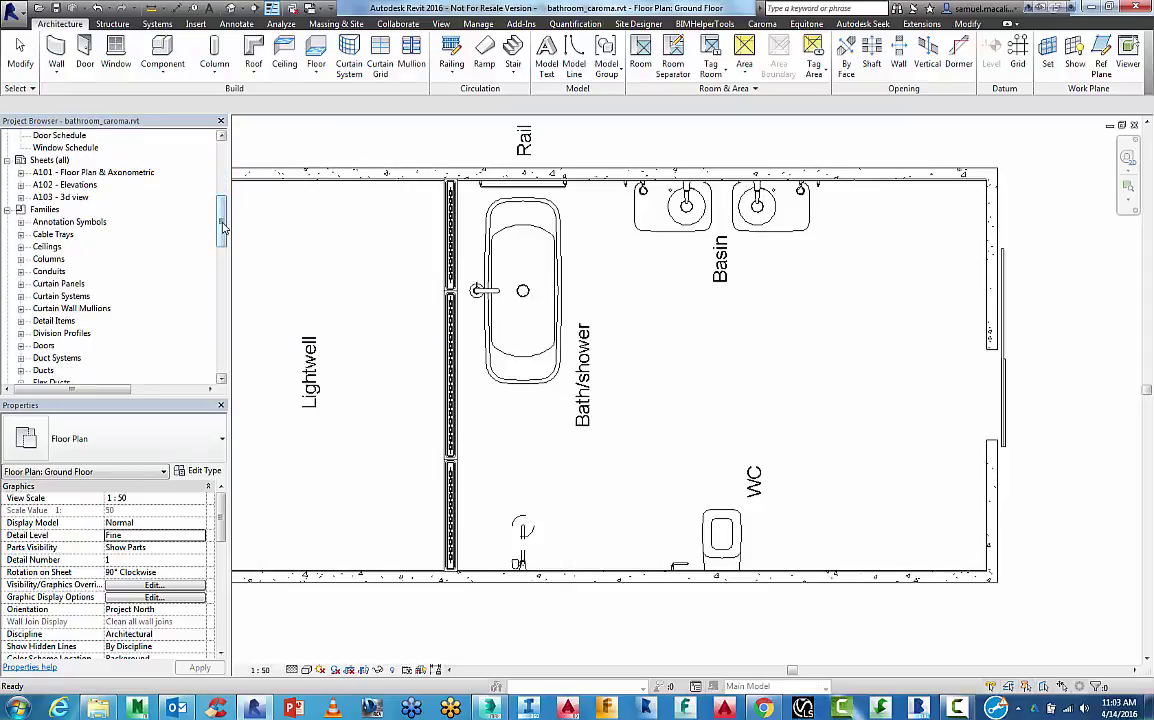
drag(224, 227, 224, 289)
click(69, 283)
click(105, 259)
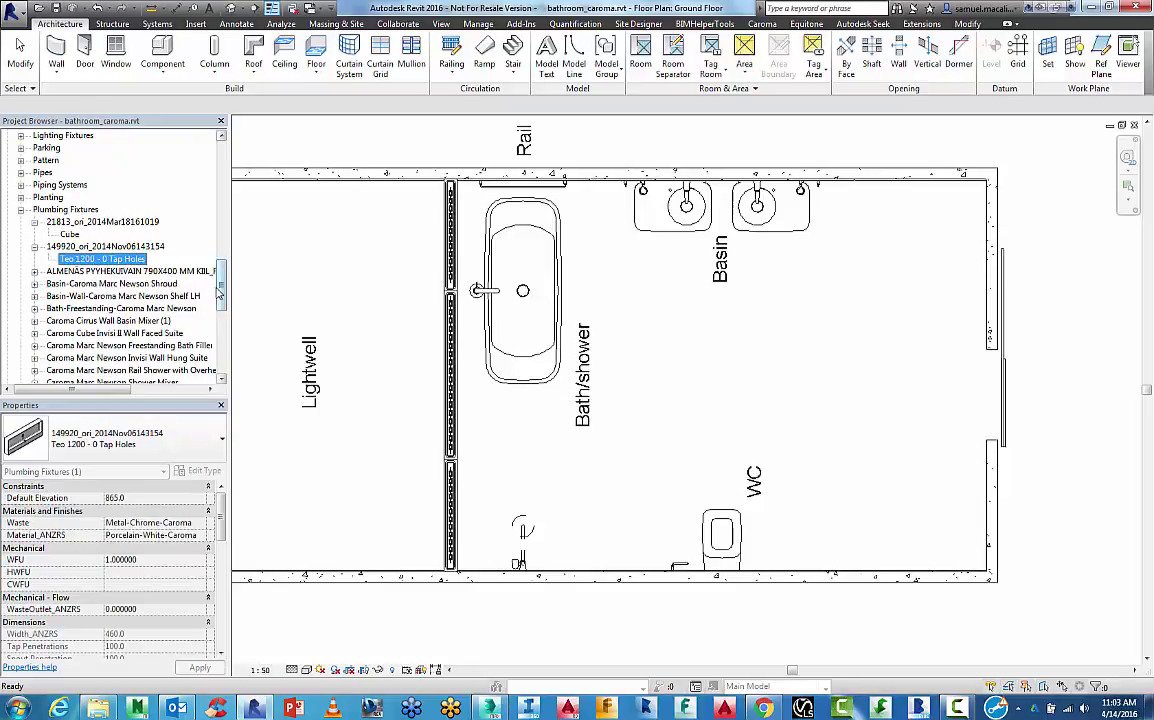
drag(225, 290, 225, 328)
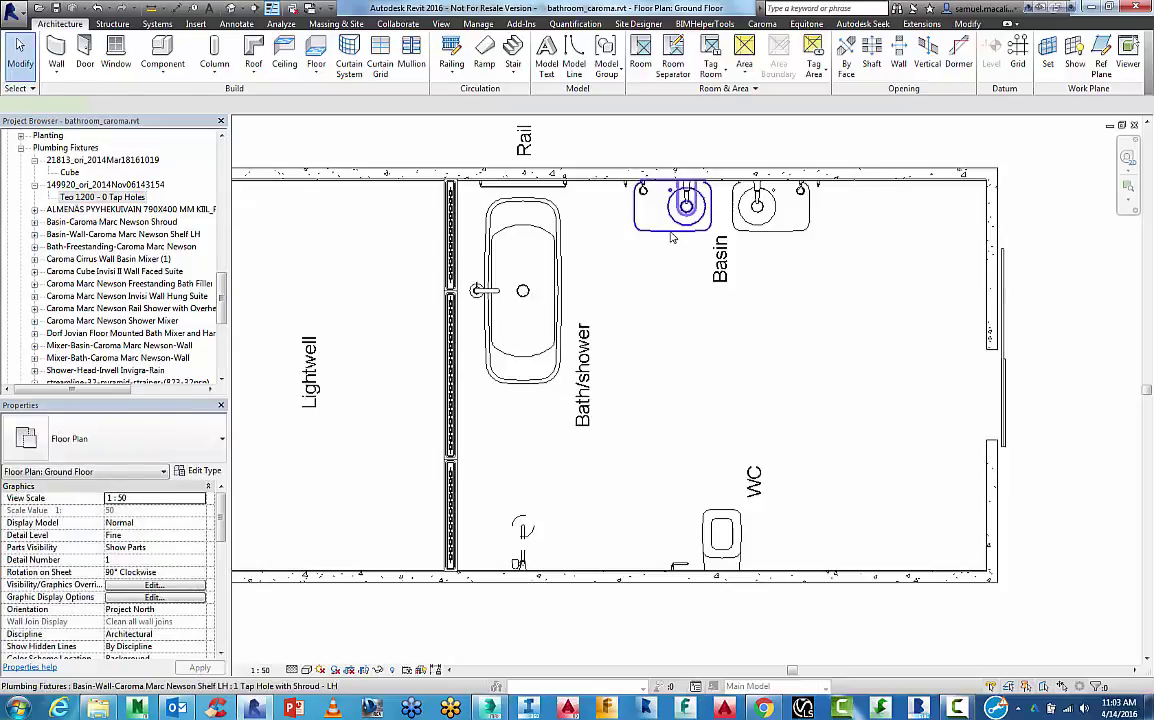
Step: Delete both Caroma Marc Newson wall basins, keeping their mixers in place
drag(672, 237, 745, 235)
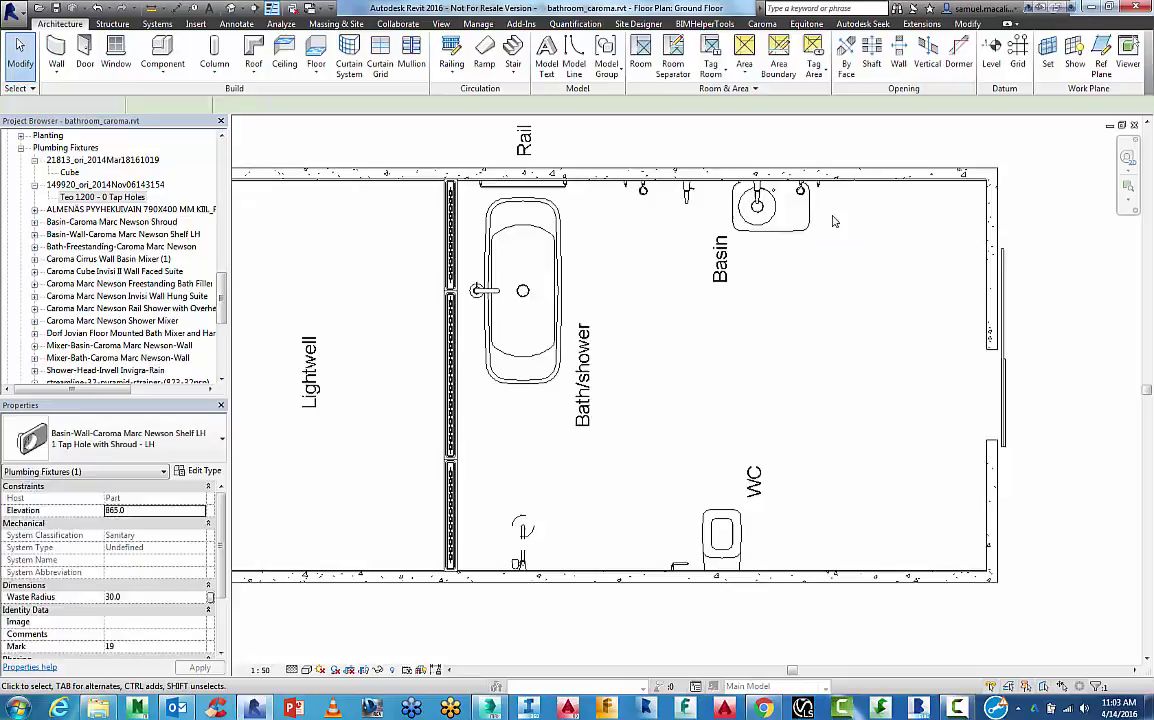
key(Escape)
click(757, 207)
key(Delete)
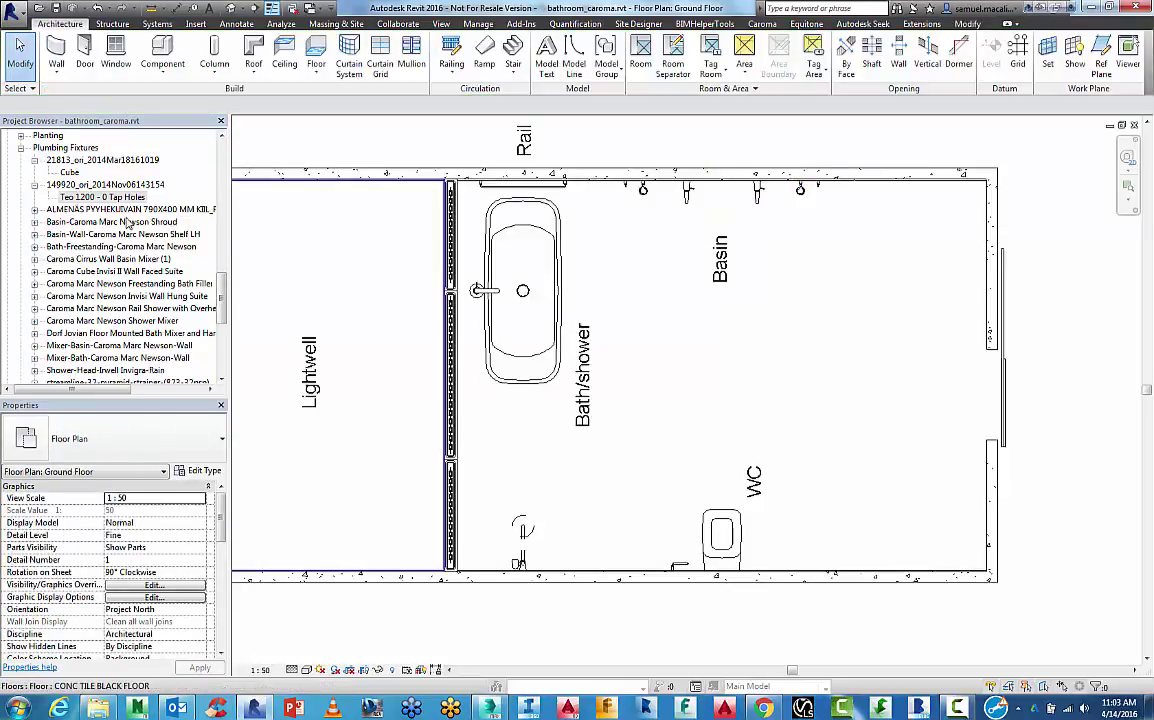
Step: Place a Teo 1200 - 0 Tap Holes basin on the vertical wall face around the two basin mixers
drag(102, 197, 684, 260)
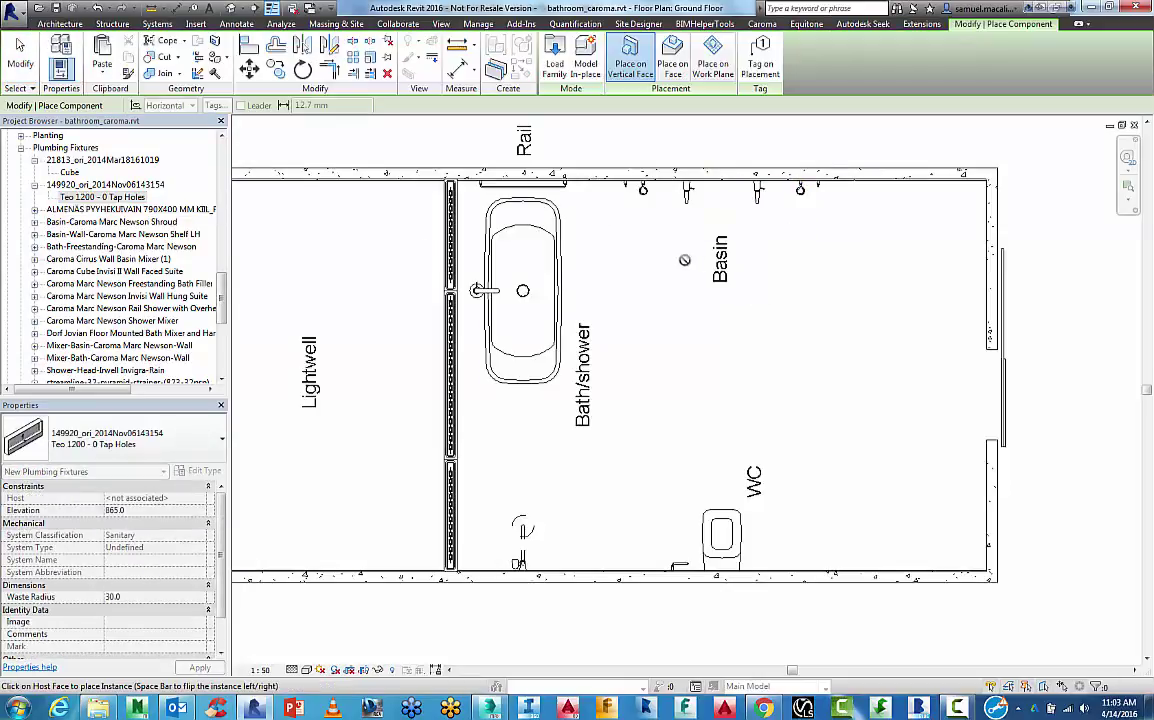
click(672, 60)
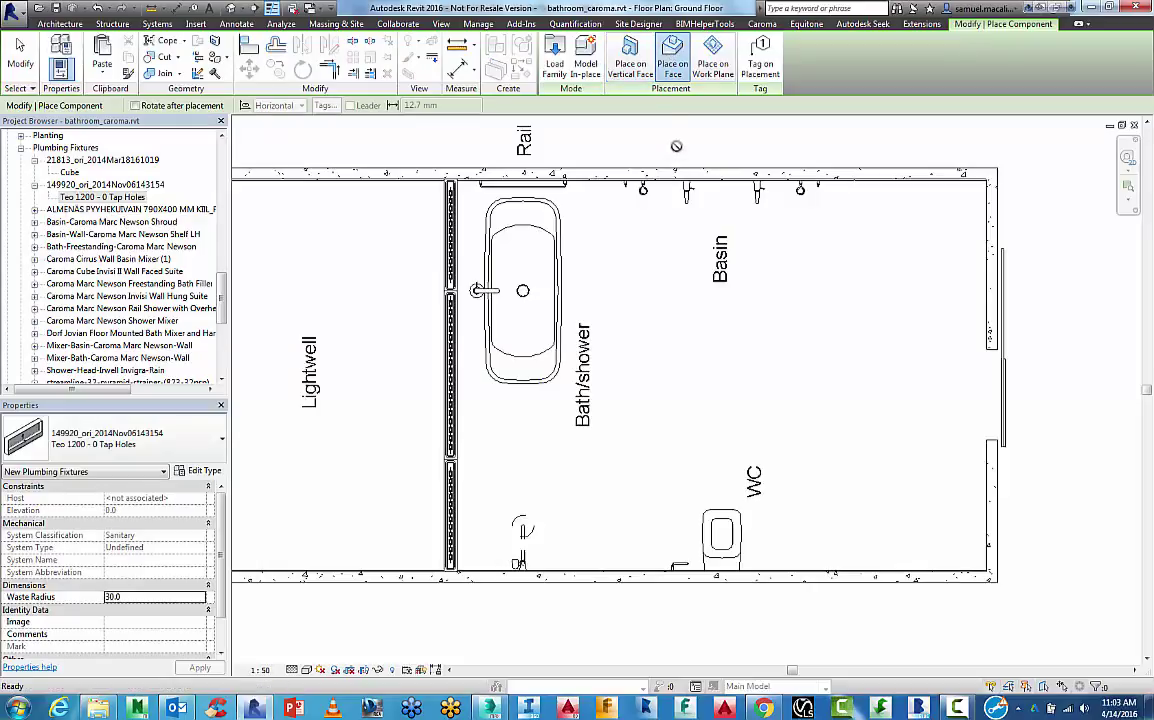
click(630, 60)
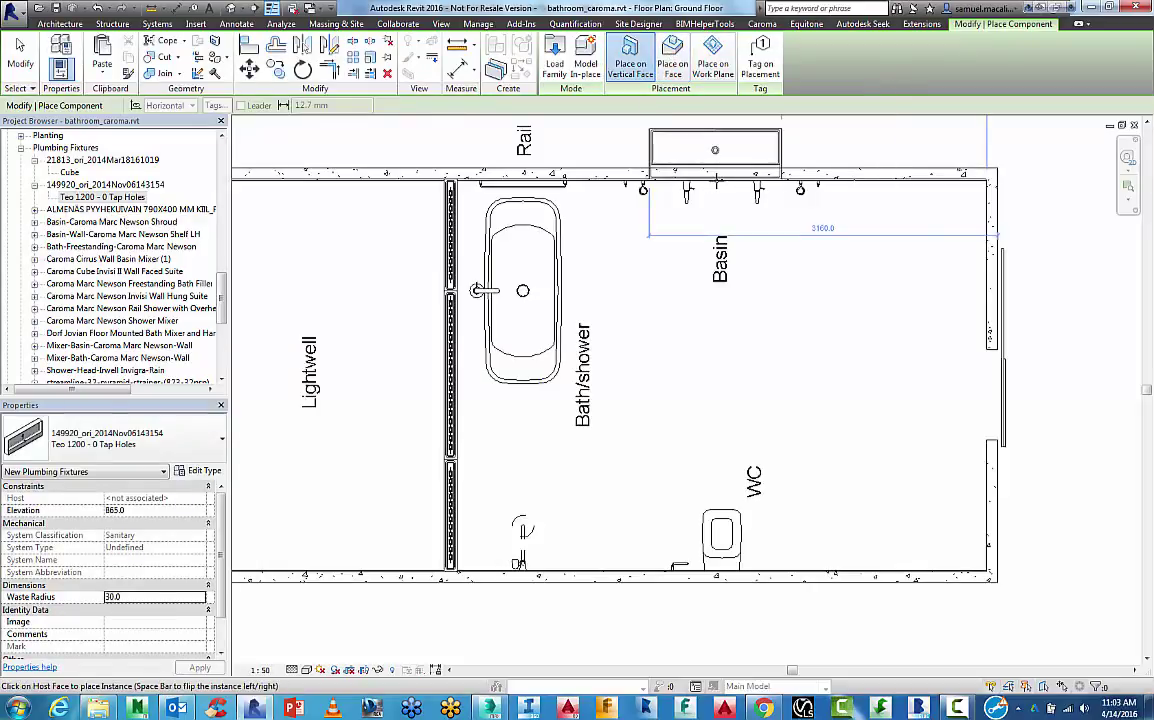
click(716, 185)
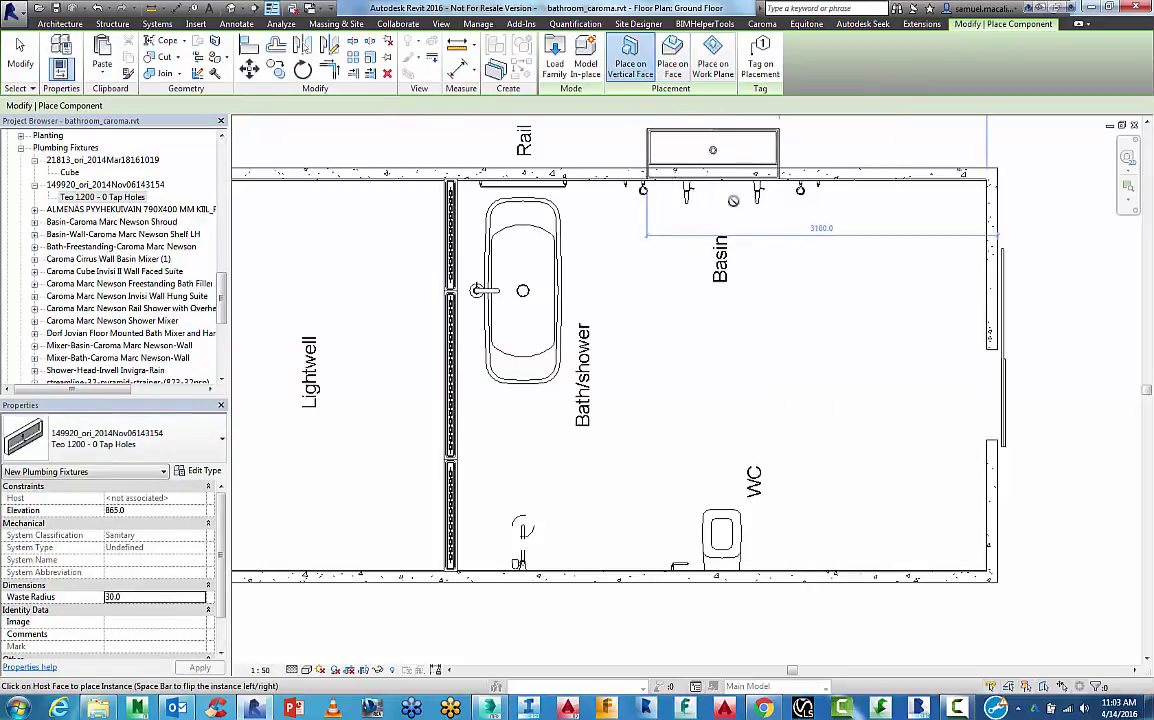
key(Escape)
Step: Flip the new Teo 1200 basin to the room side of the wall
click(745, 140)
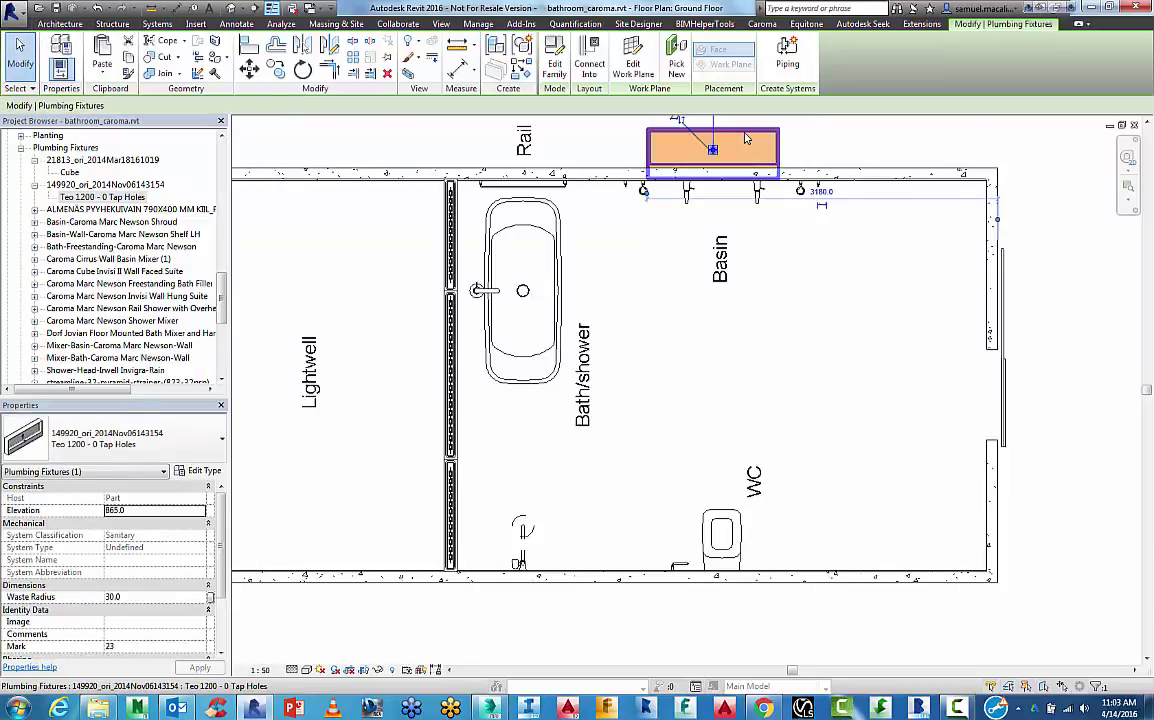
click(678, 121)
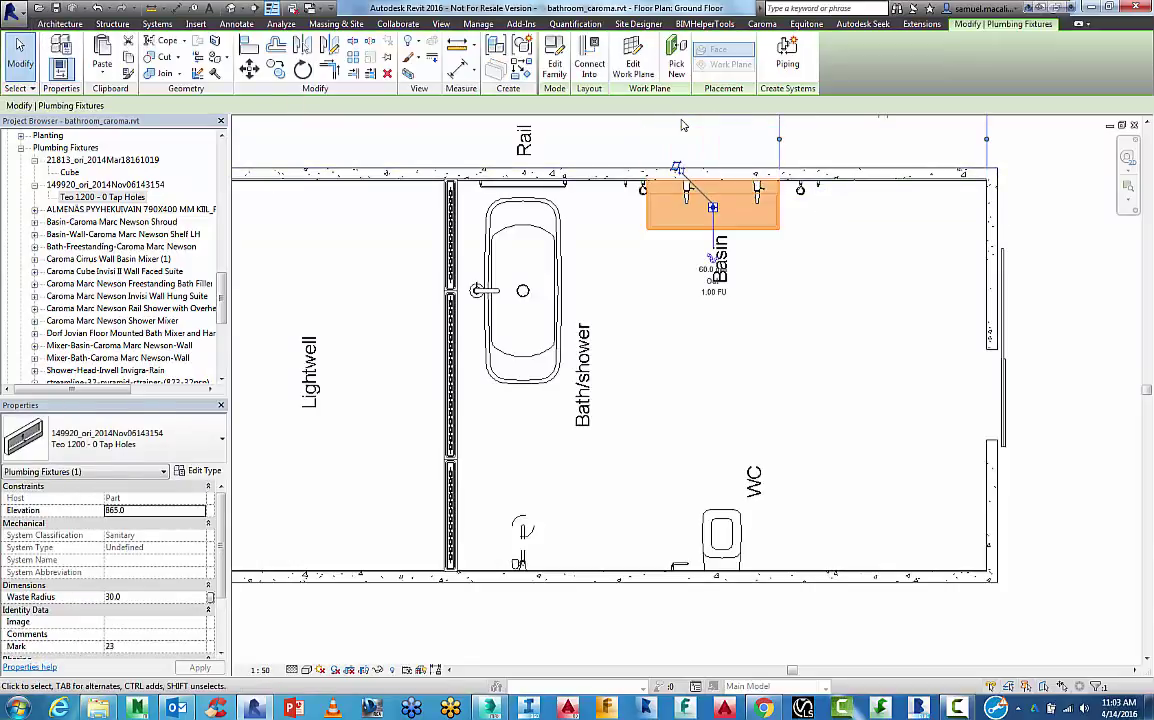
click(683, 125)
Step: Nudge the Teo 1200 basin along the wall to about 1780 mm from the adjacent wall, centring it under the two mixers
scroll(700, 215, up, 3)
click(698, 229)
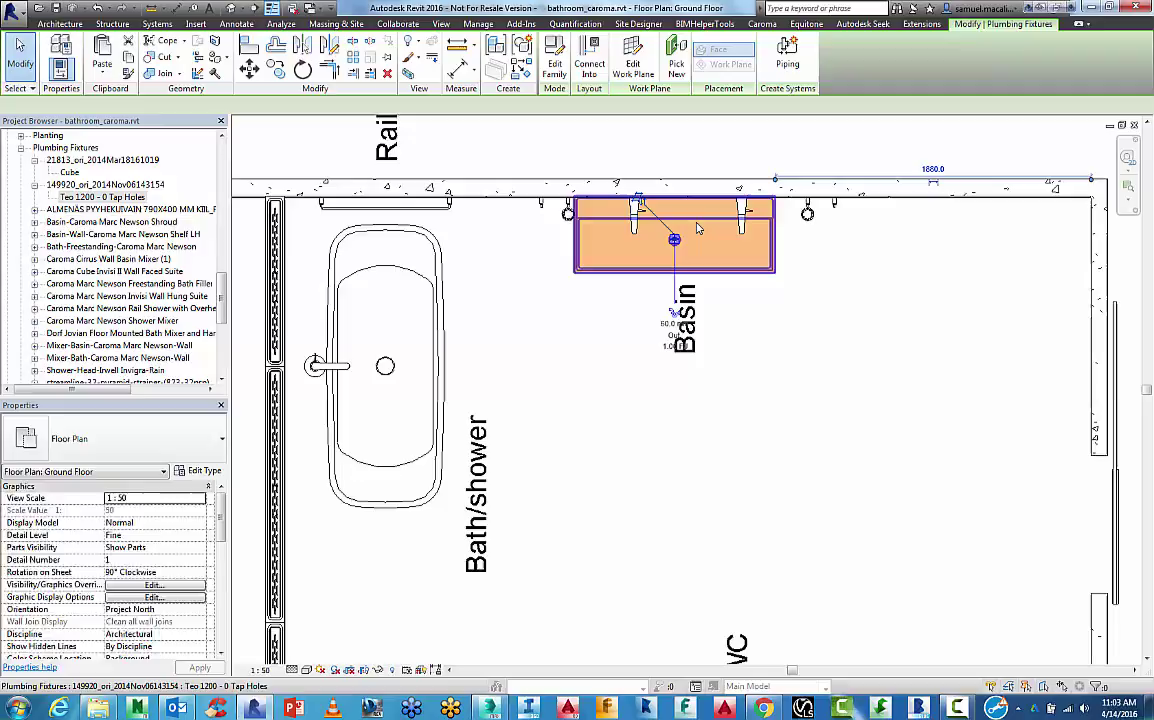
key(Right)
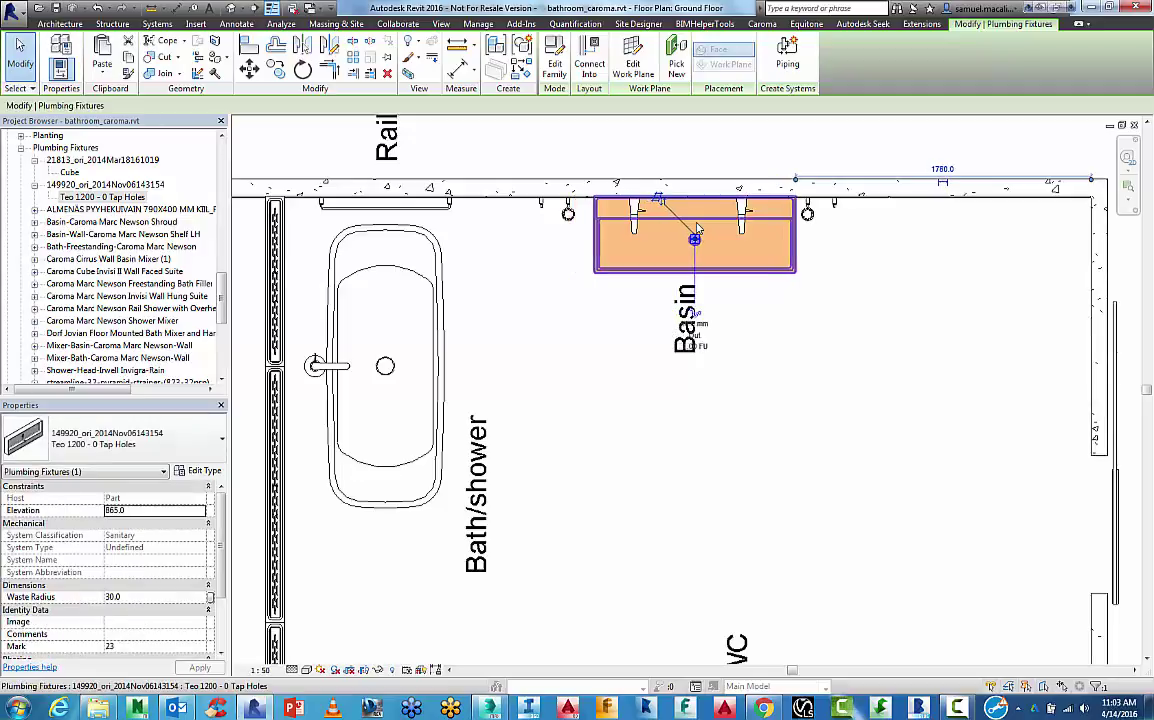
key(Left)
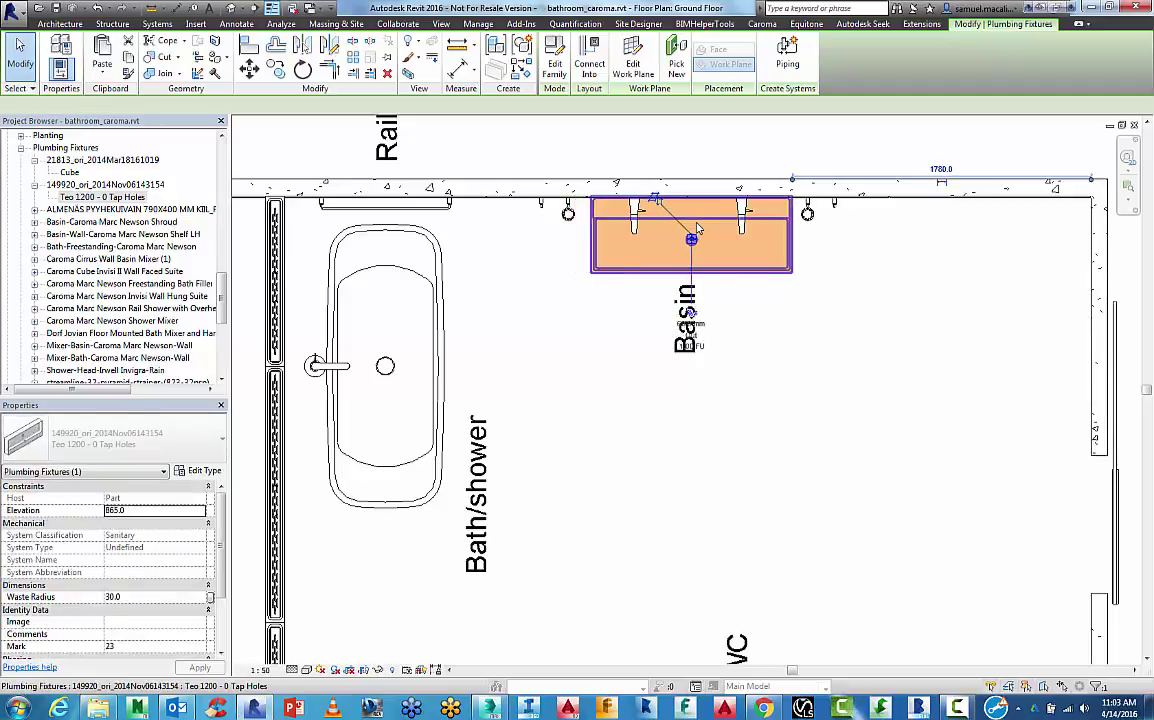
click(858, 252)
middle_drag(858, 252, 690, 287)
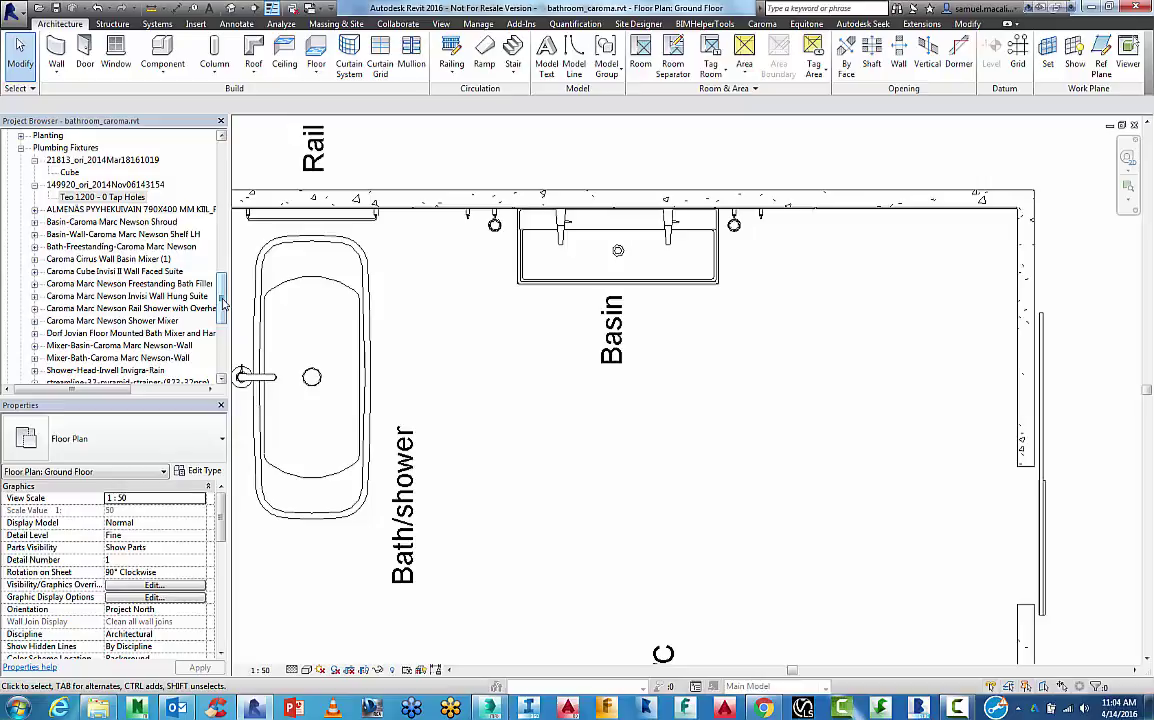
Step: Return to the perspective 3D View 1 of the bathroom
scroll(120, 260, up, 15)
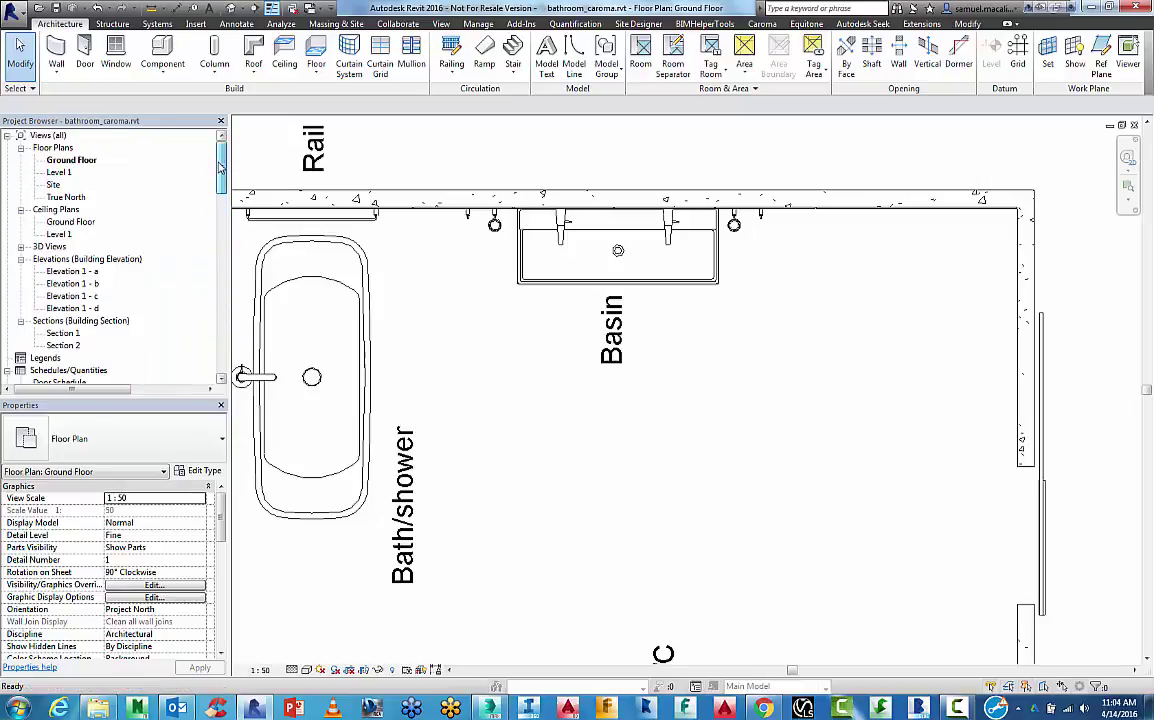
mouse_move(223, 181)
mouse_down()
mouse_move(224, 230)
mouse_move(224, 200)
mouse_up()
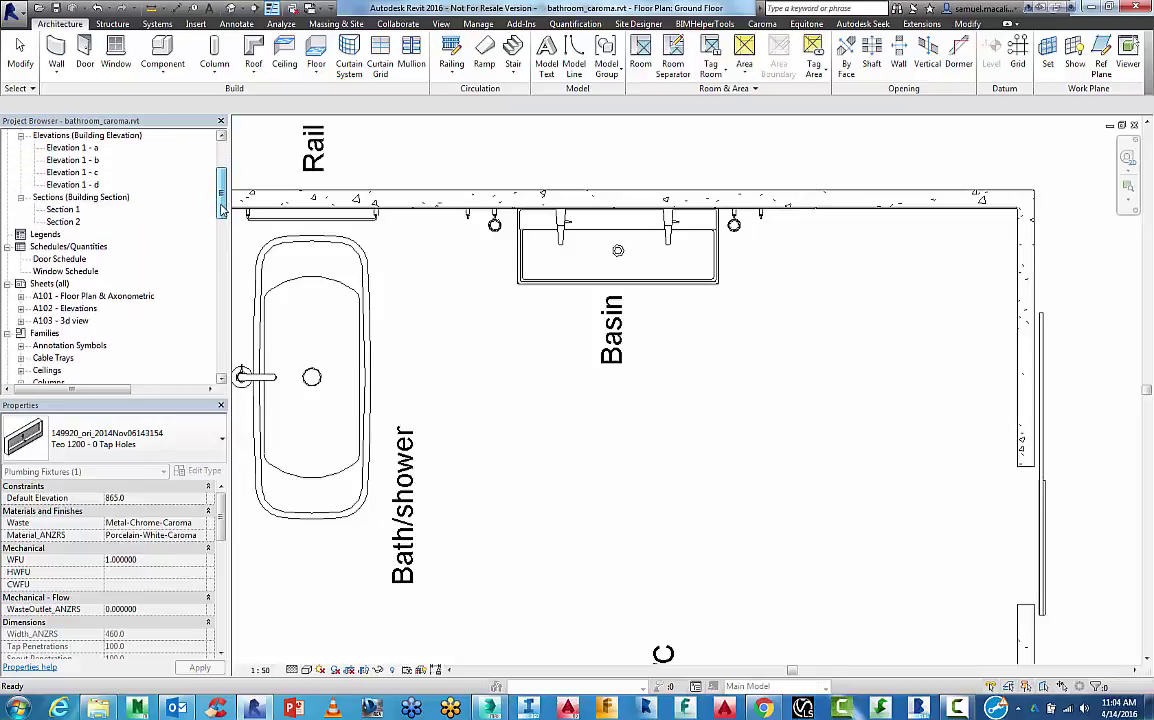
click(266, 180)
key(ctrl+Tab)
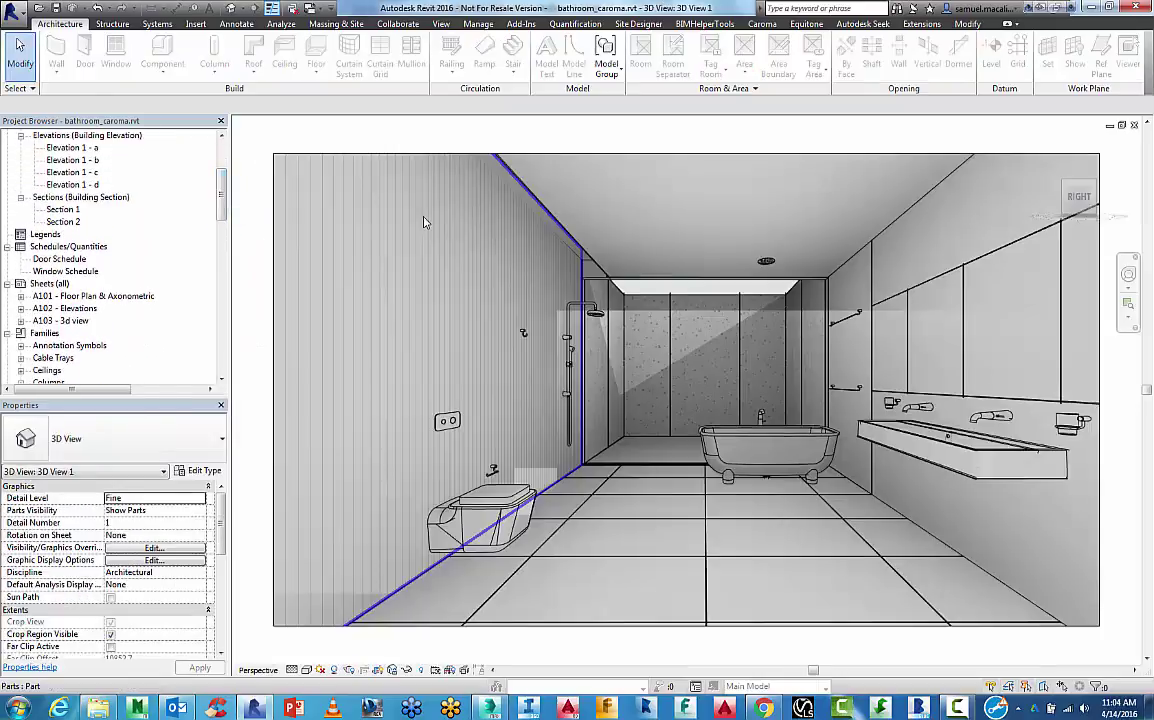
Step: Run the 3ds Max Design Interior Rendering suite workflow with Camera excluded from its settings
click(20, 15)
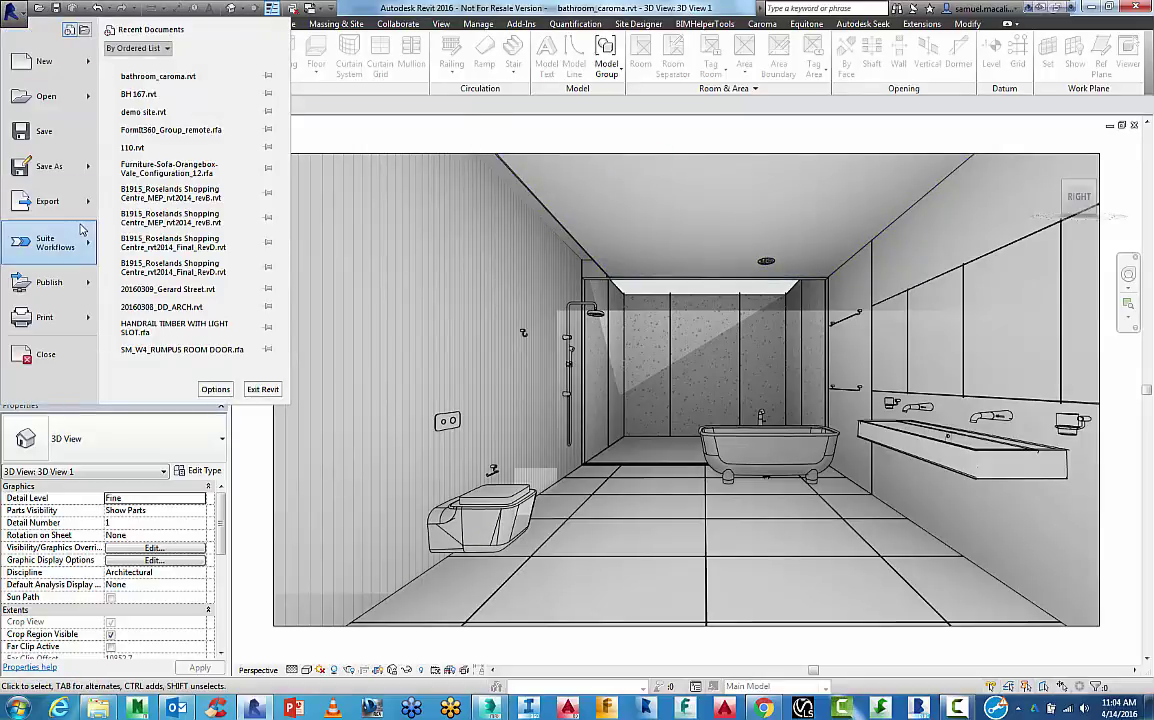
mouse_move(65, 208)
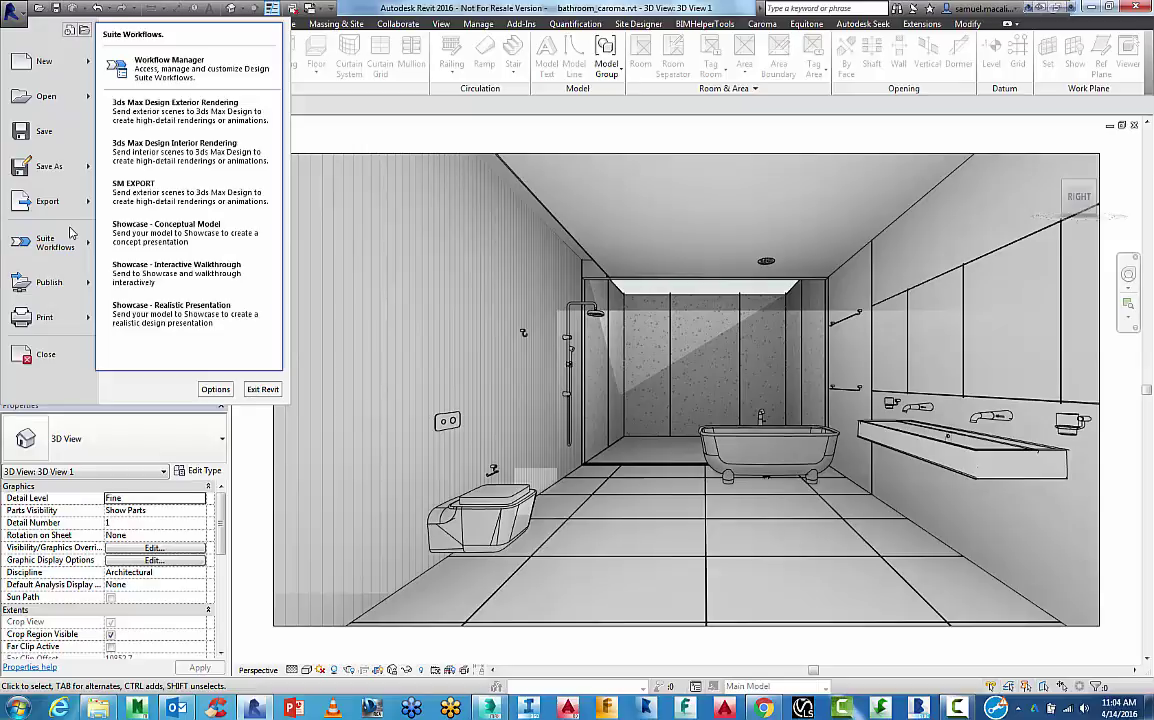
click(145, 157)
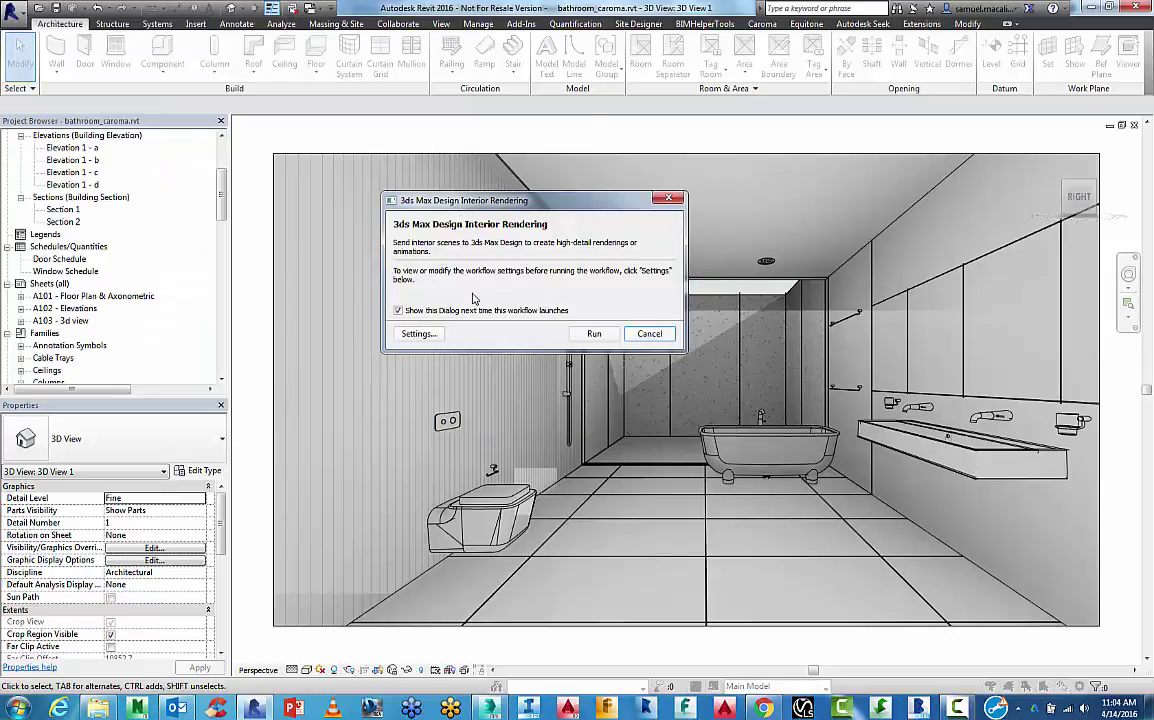
click(432, 335)
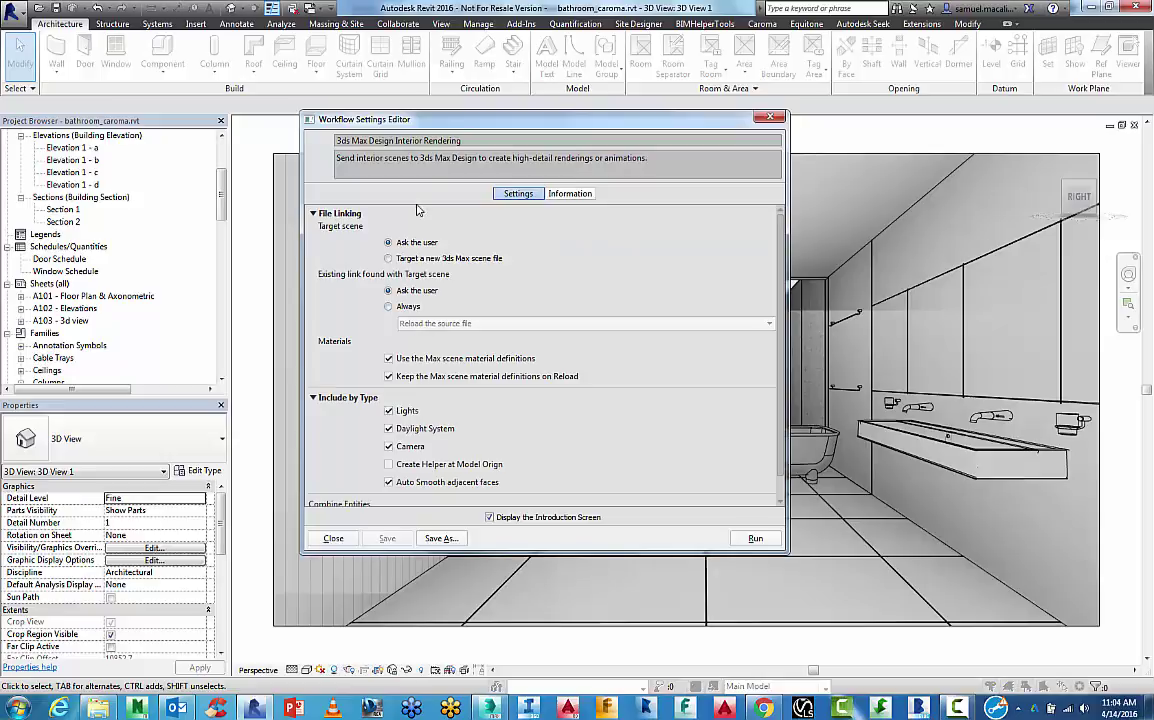
drag(450, 130, 373, 102)
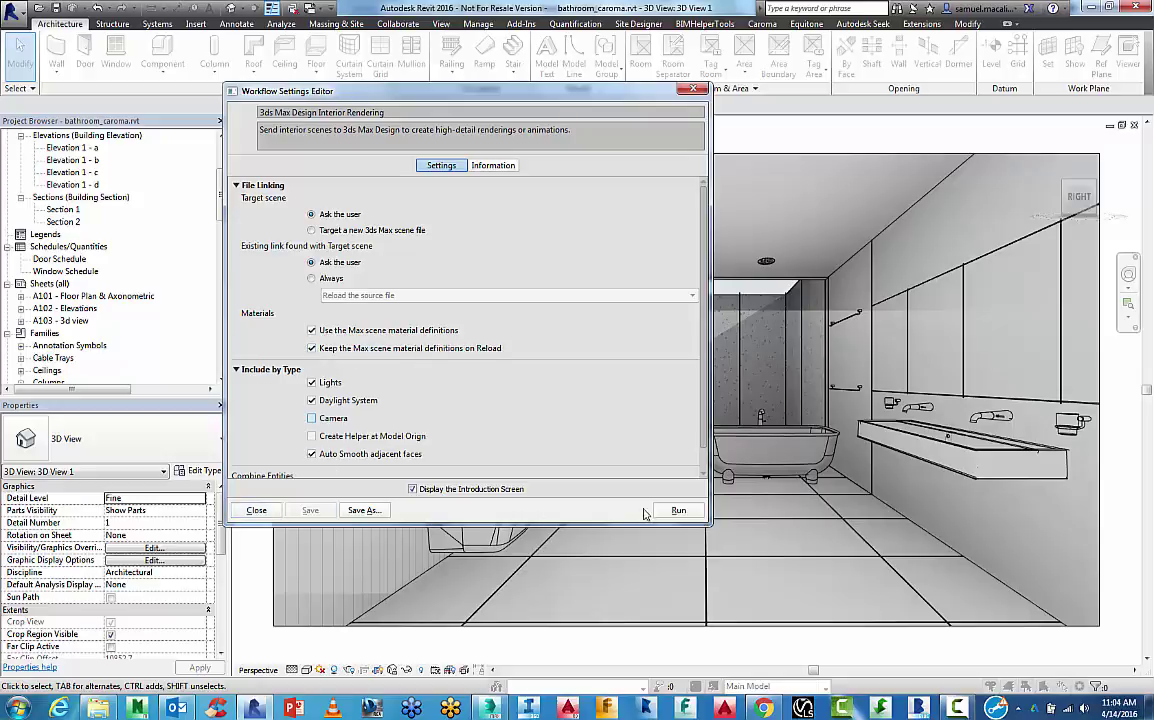
click(677, 511)
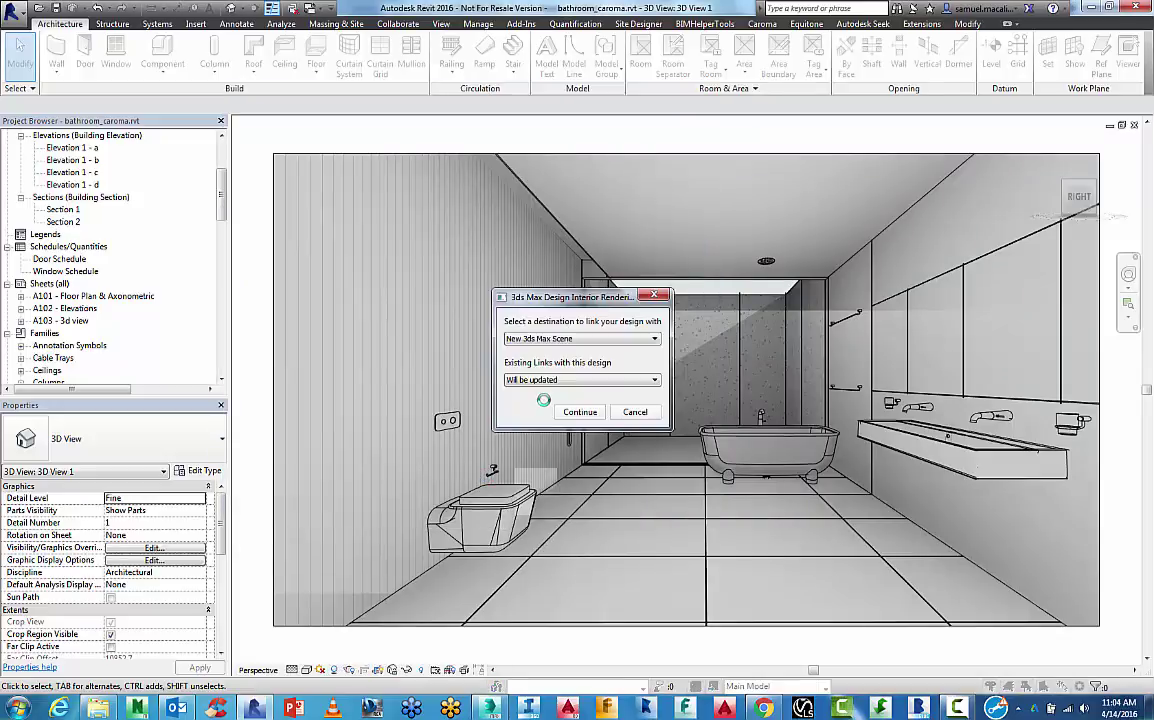
Step: Link the design to the active untitled 3ds Max session with existing links set to be updated, and switch to 3ds Max
click(553, 340)
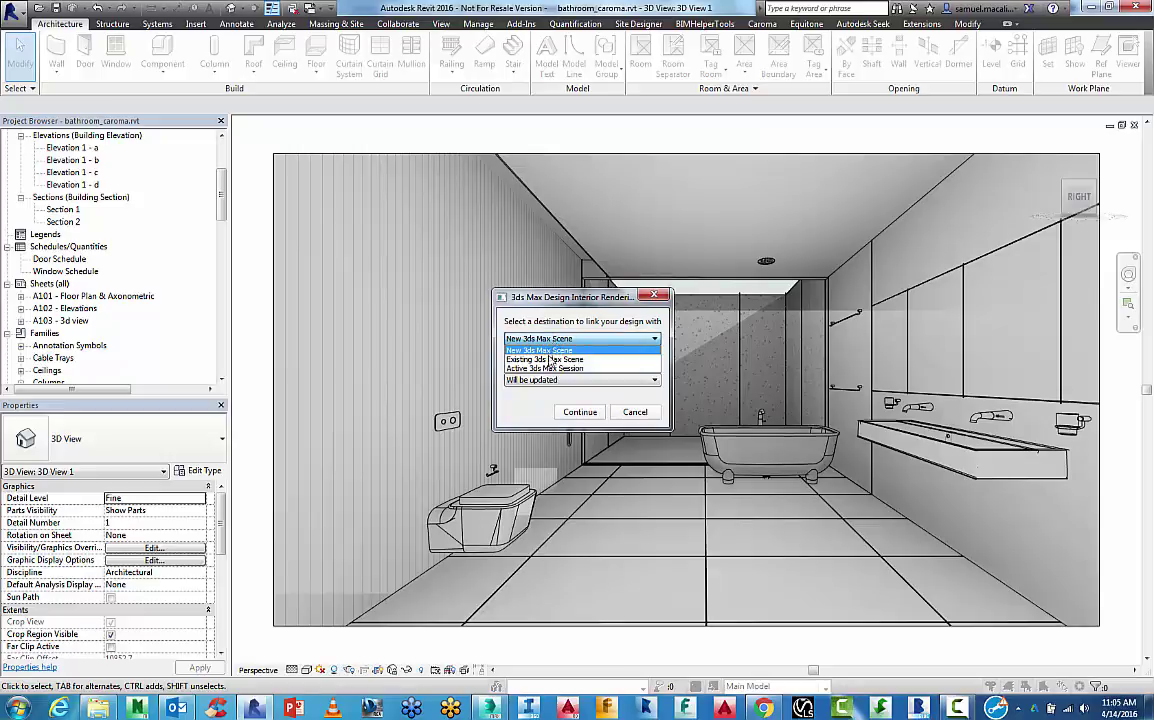
click(549, 368)
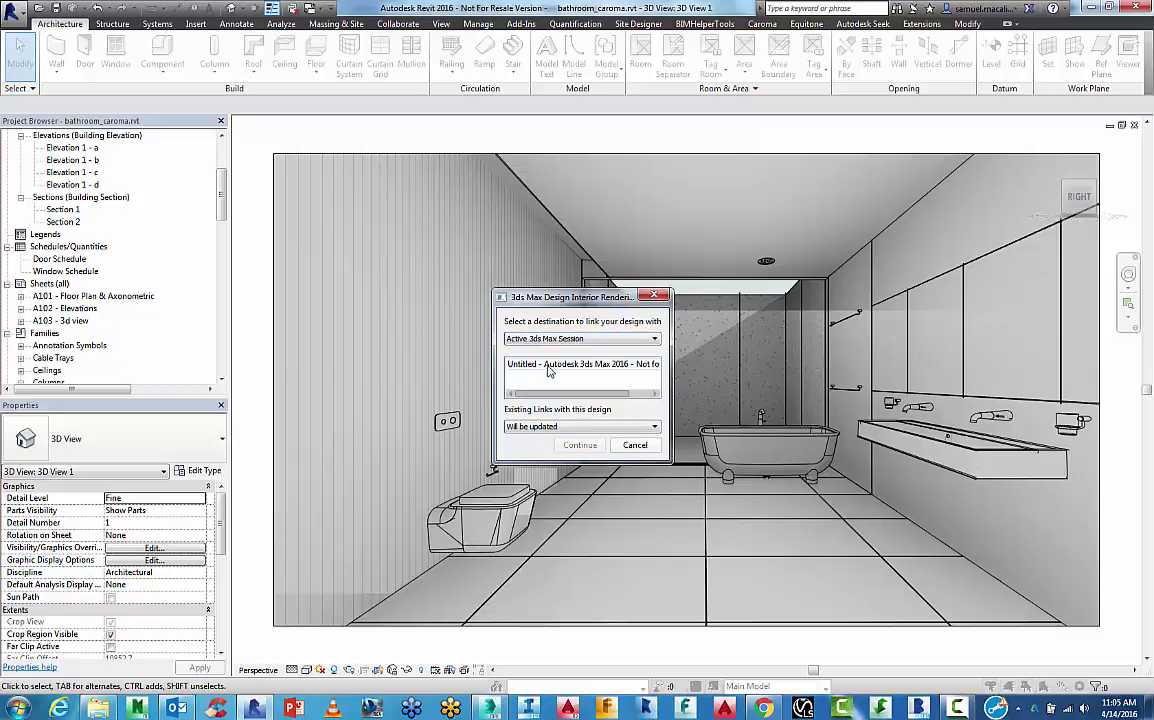
click(573, 366)
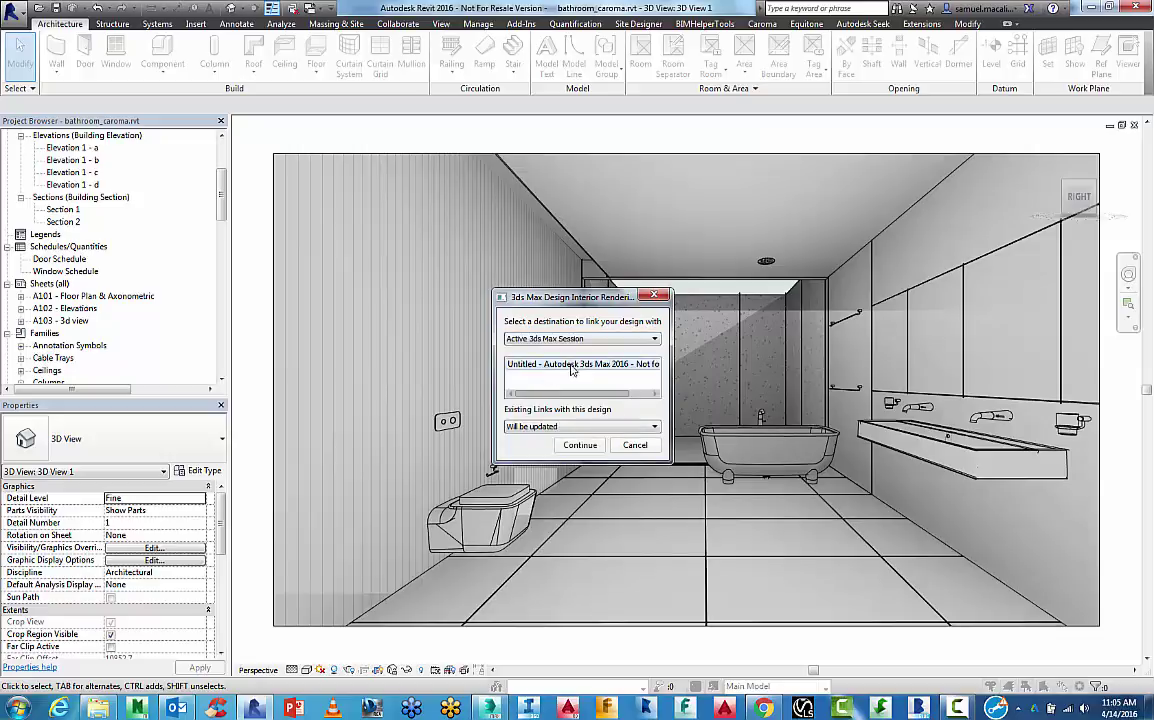
click(541, 427)
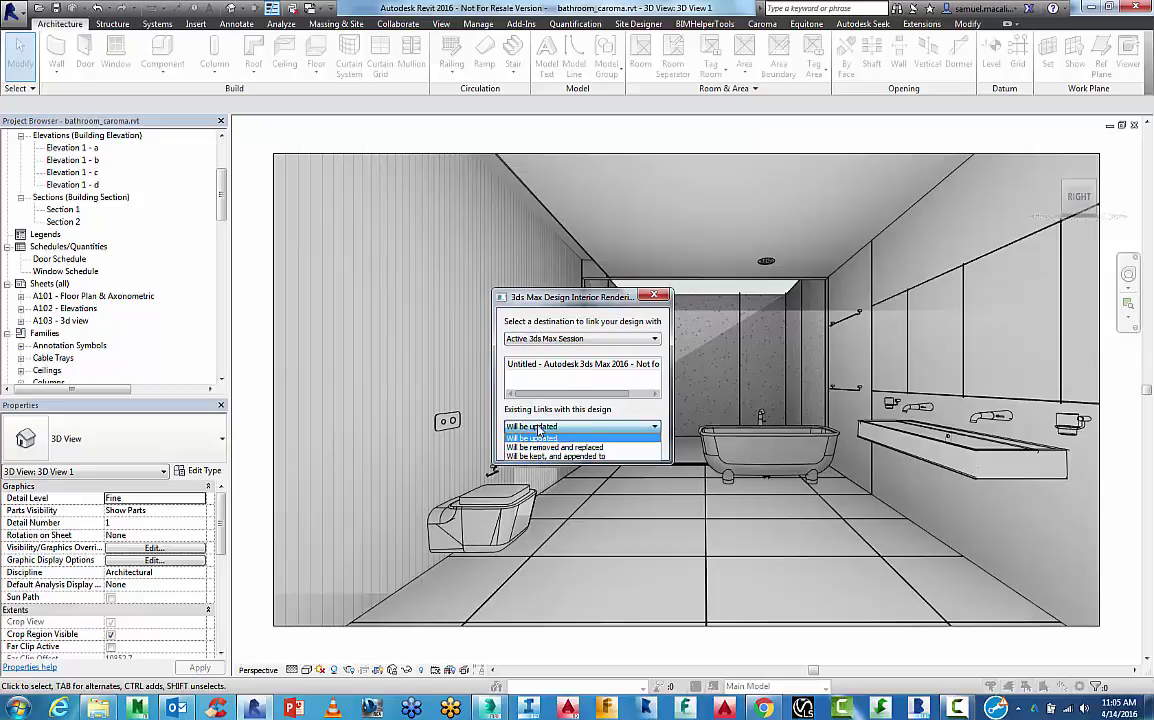
click(539, 428)
click(585, 448)
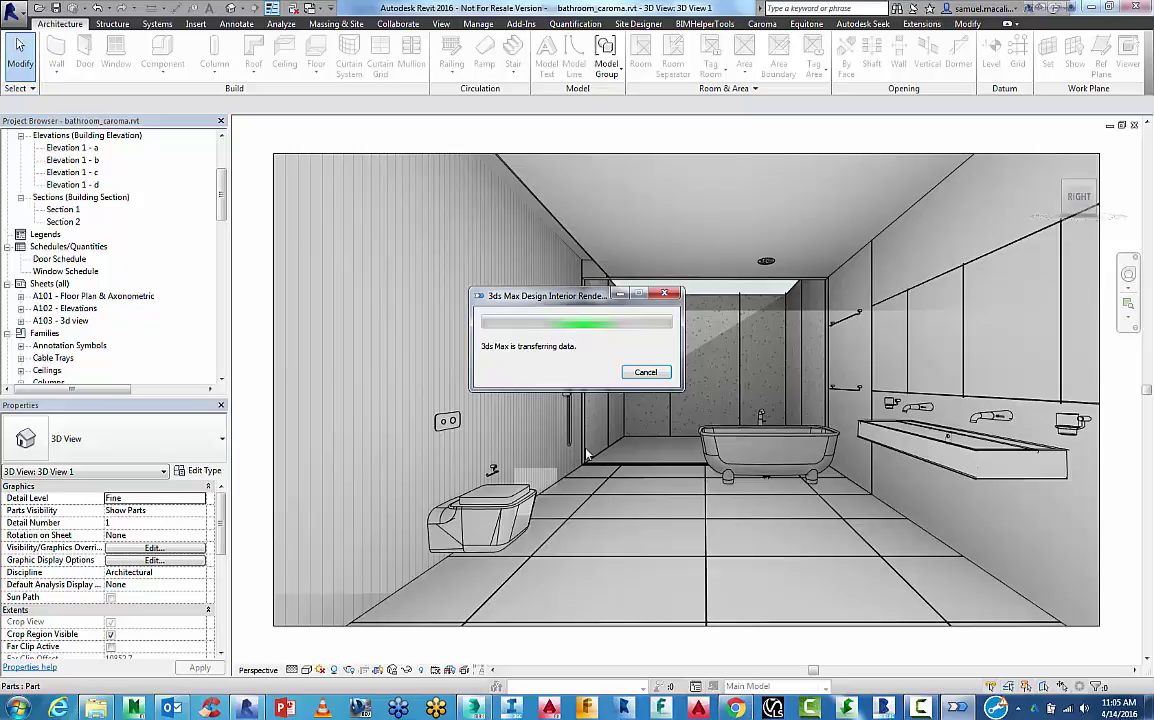
key(alt+Tab)
key(alt+Tab)
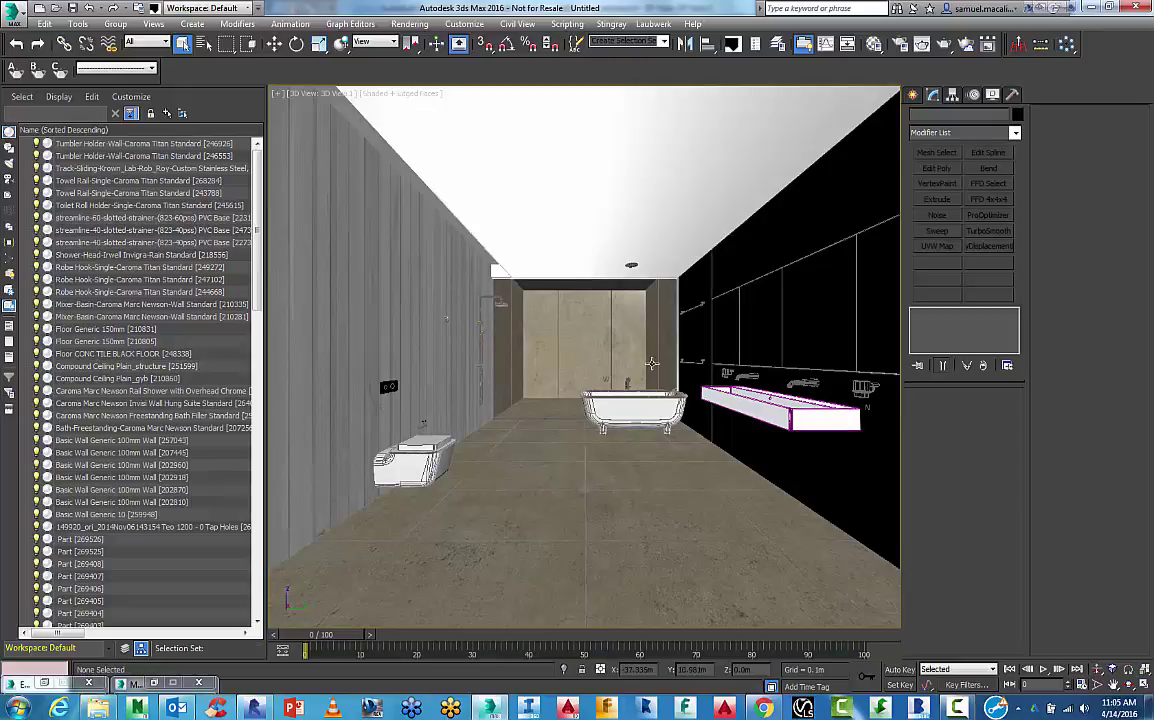
Step: Check the bathroom FBX file listed among the scene's linked files, and minimise the link manager
click(19, 9)
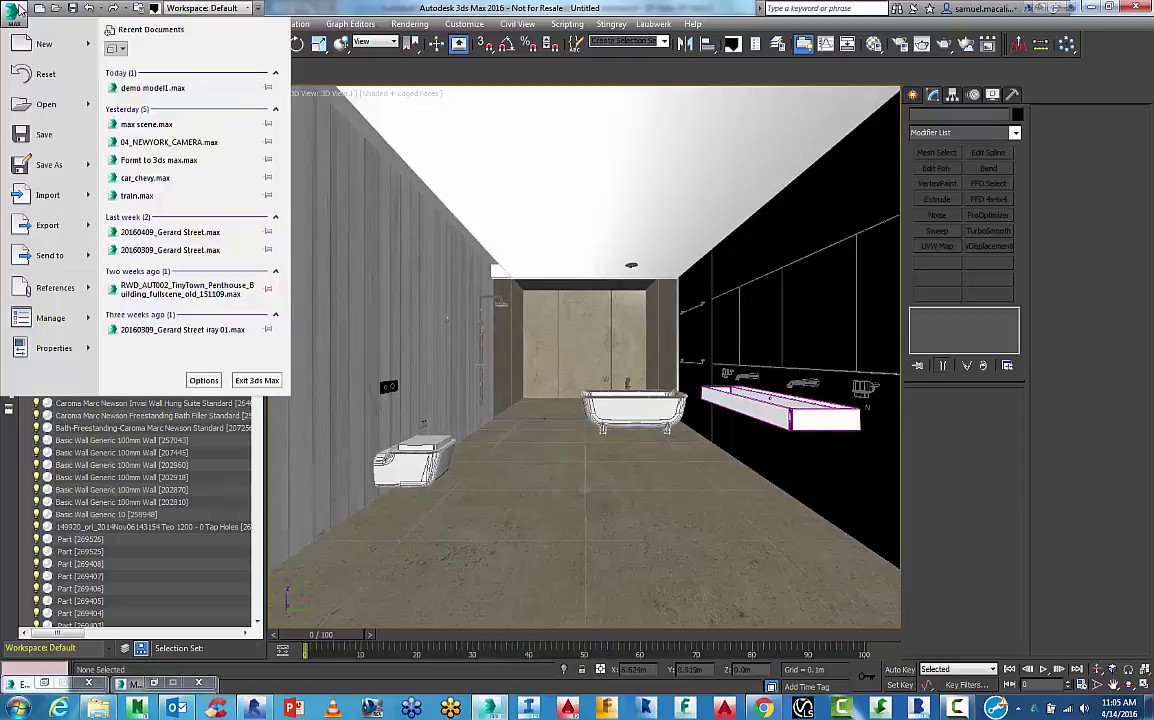
mouse_move(68, 297)
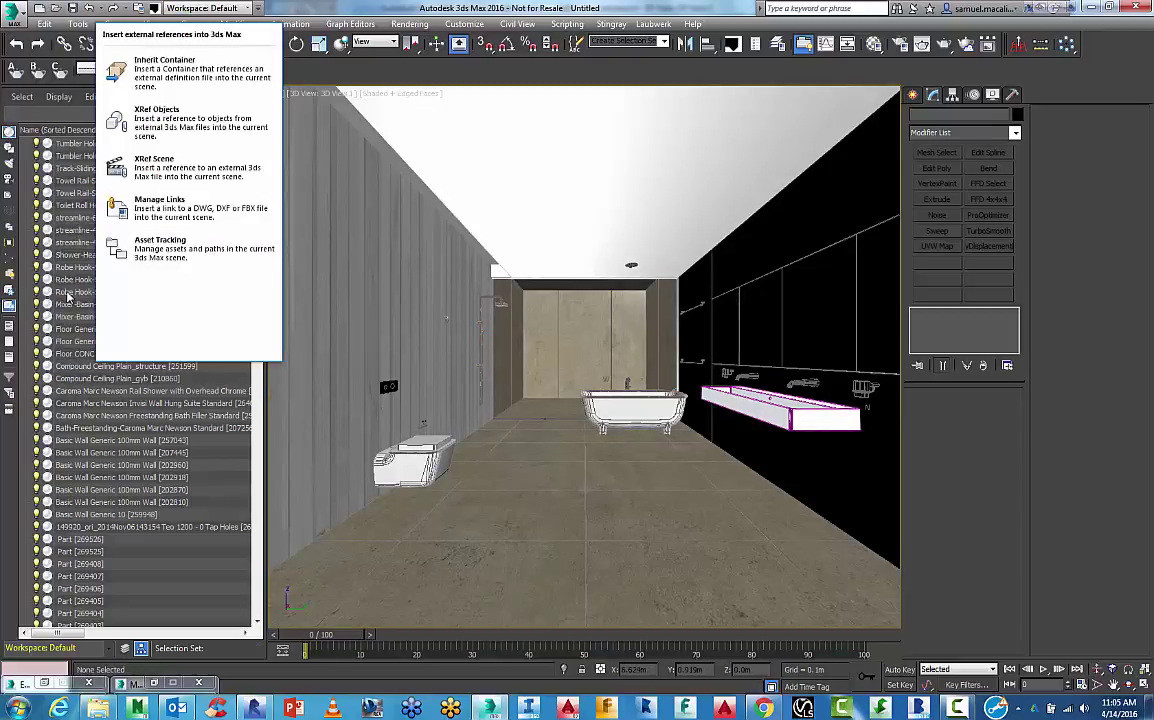
click(196, 208)
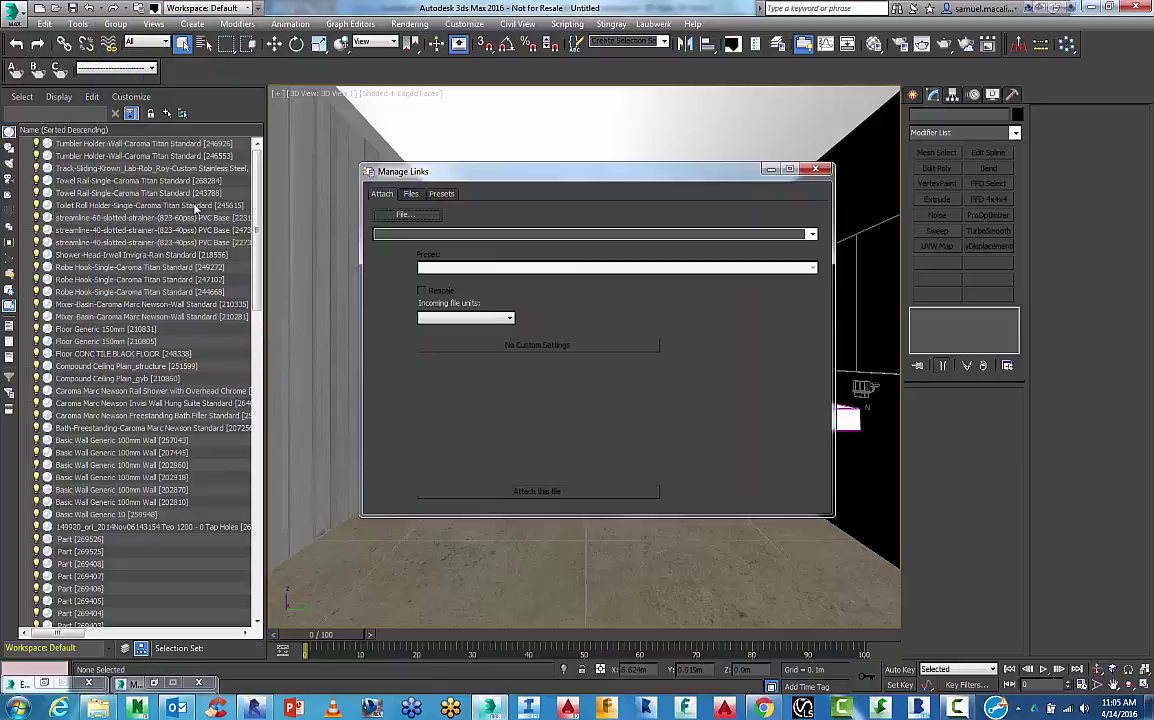
click(413, 195)
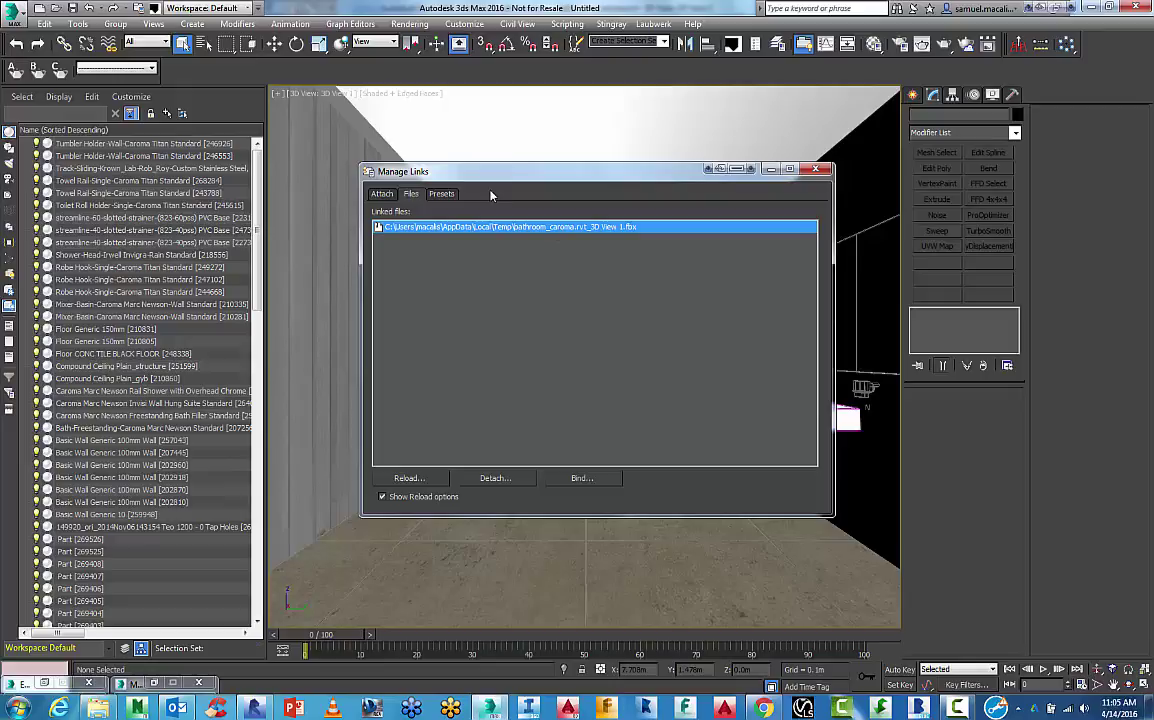
drag(470, 173, 431, 171)
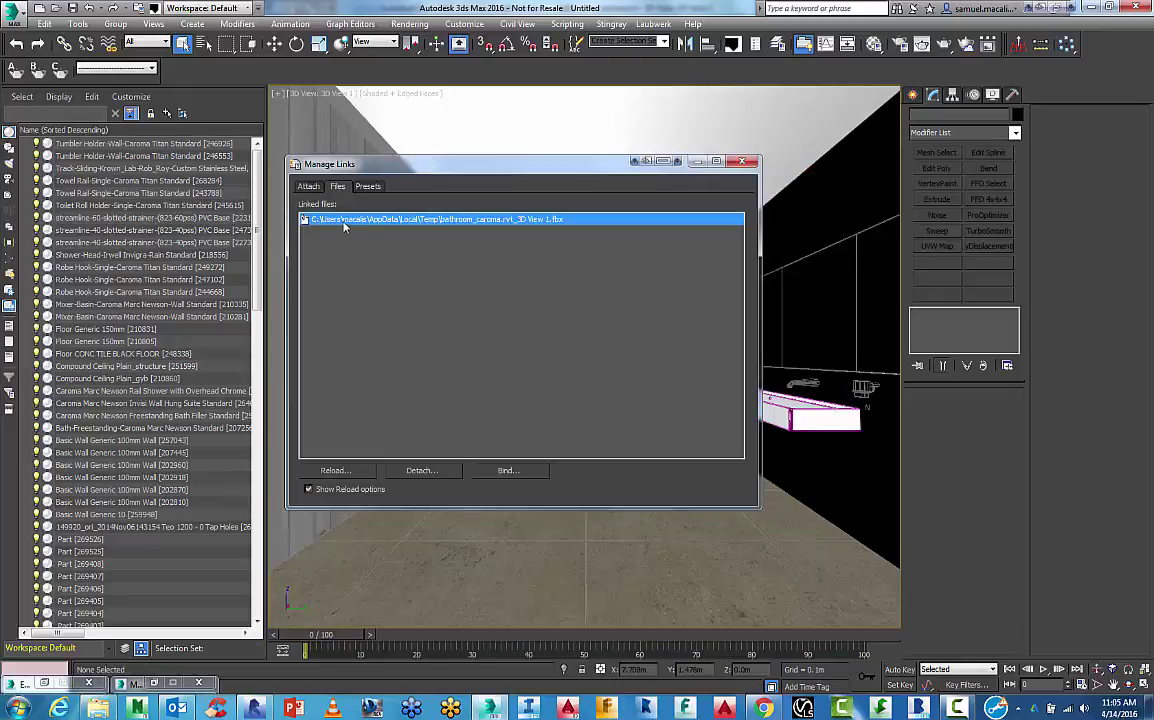
click(697, 161)
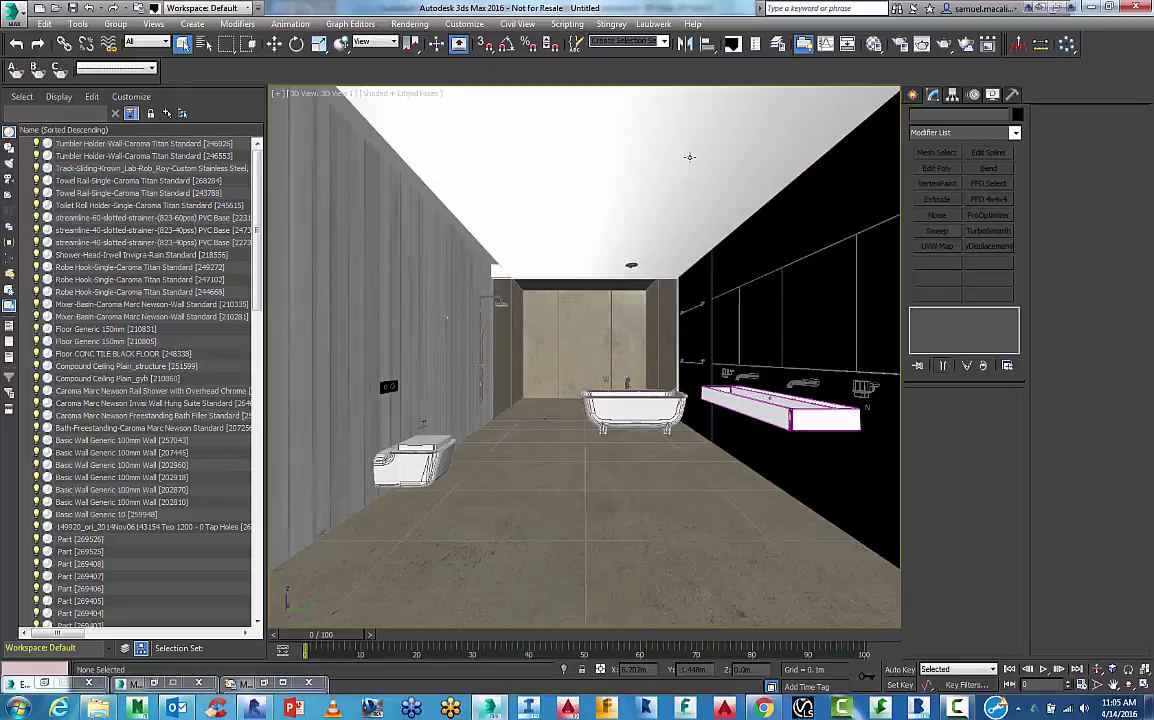
Step: Select the new Teo 1200 basin, open the Material Editor and sample the wall-hung toilet suite's material into the 18 - Default slot
click(788, 410)
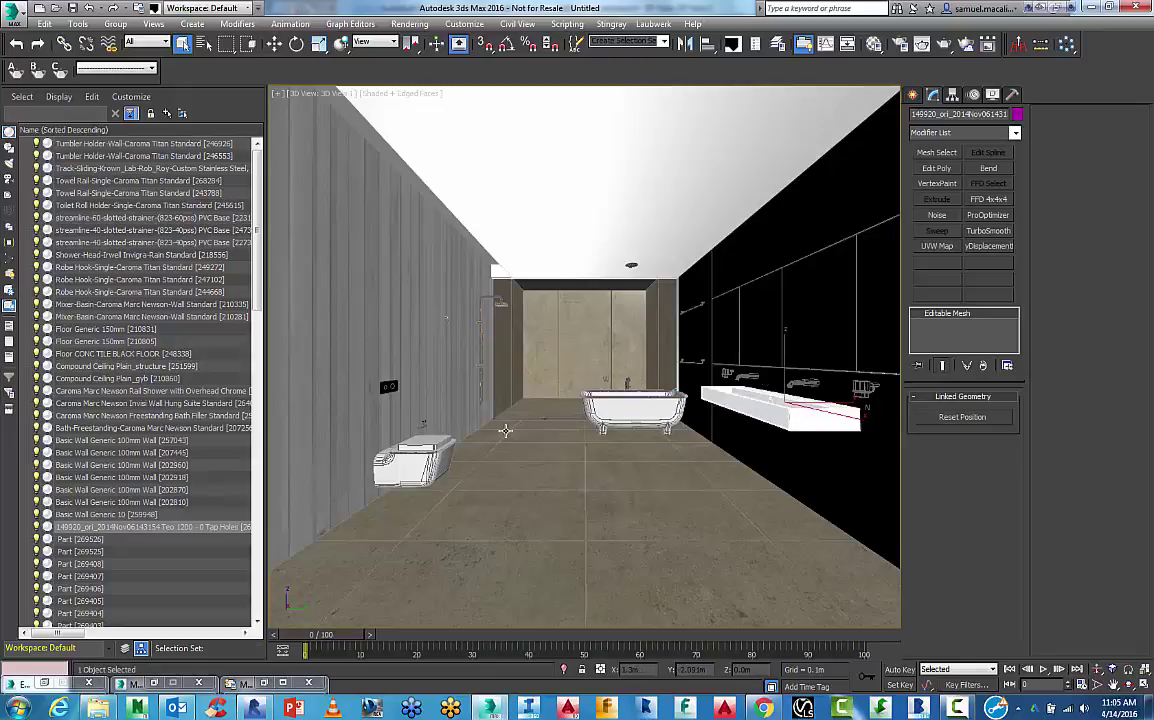
key(m)
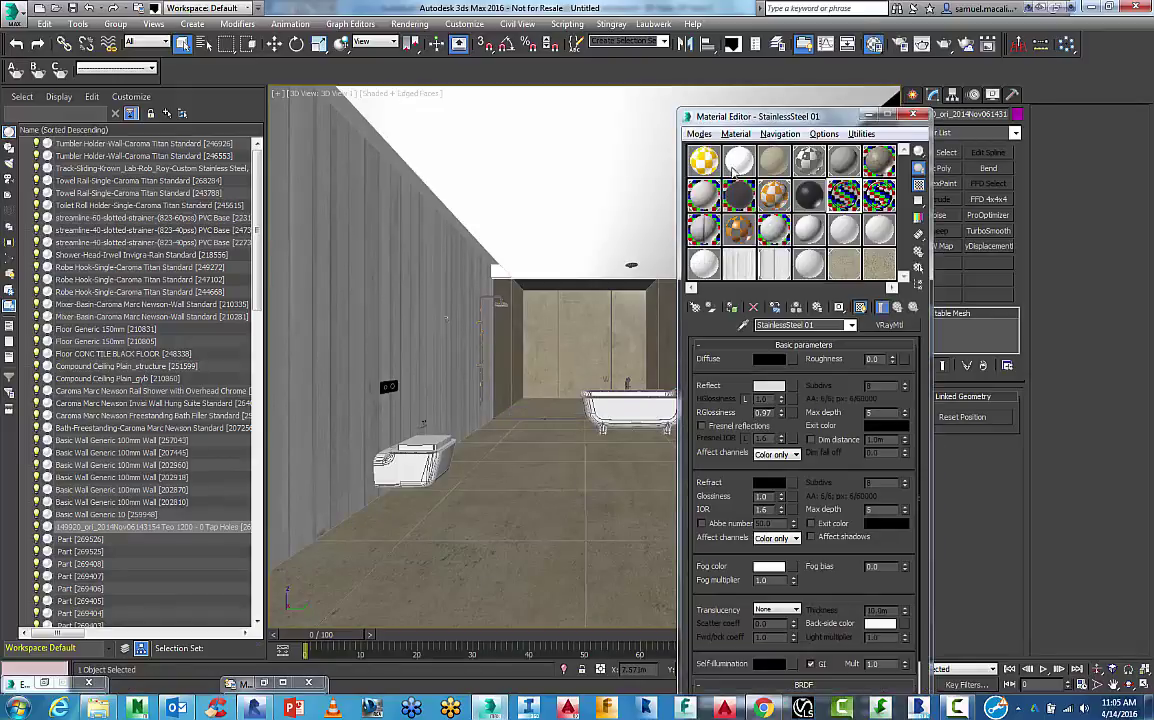
drag(768, 119, 227, 50)
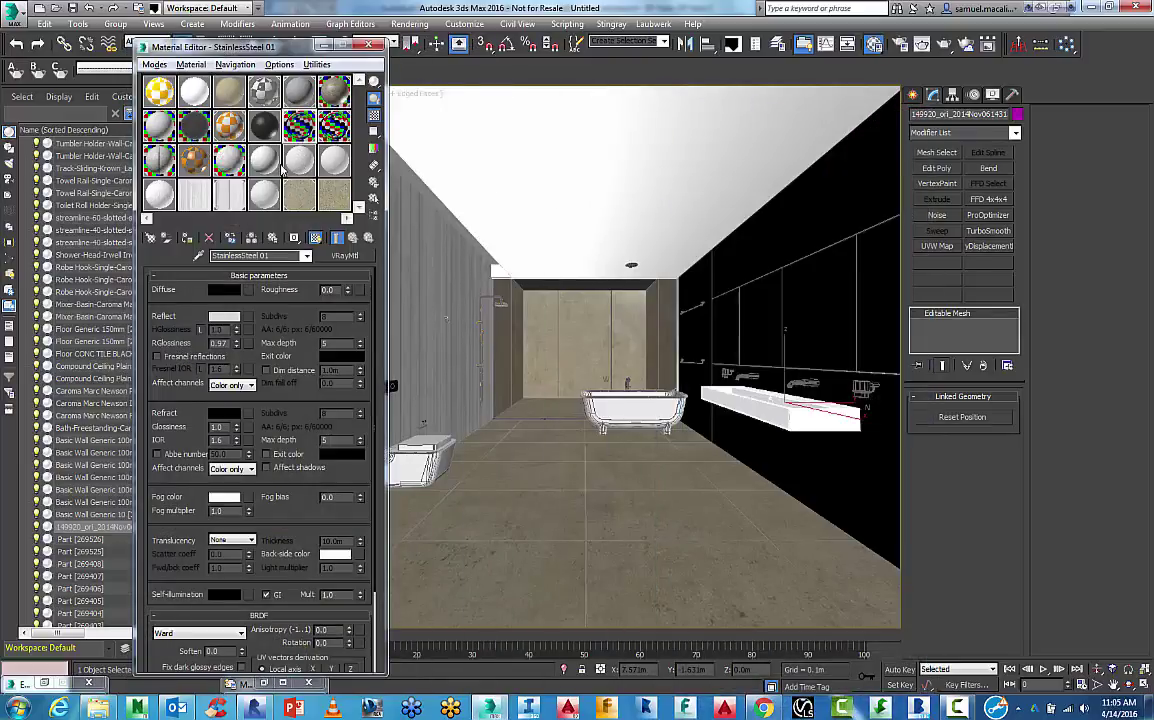
click(333, 163)
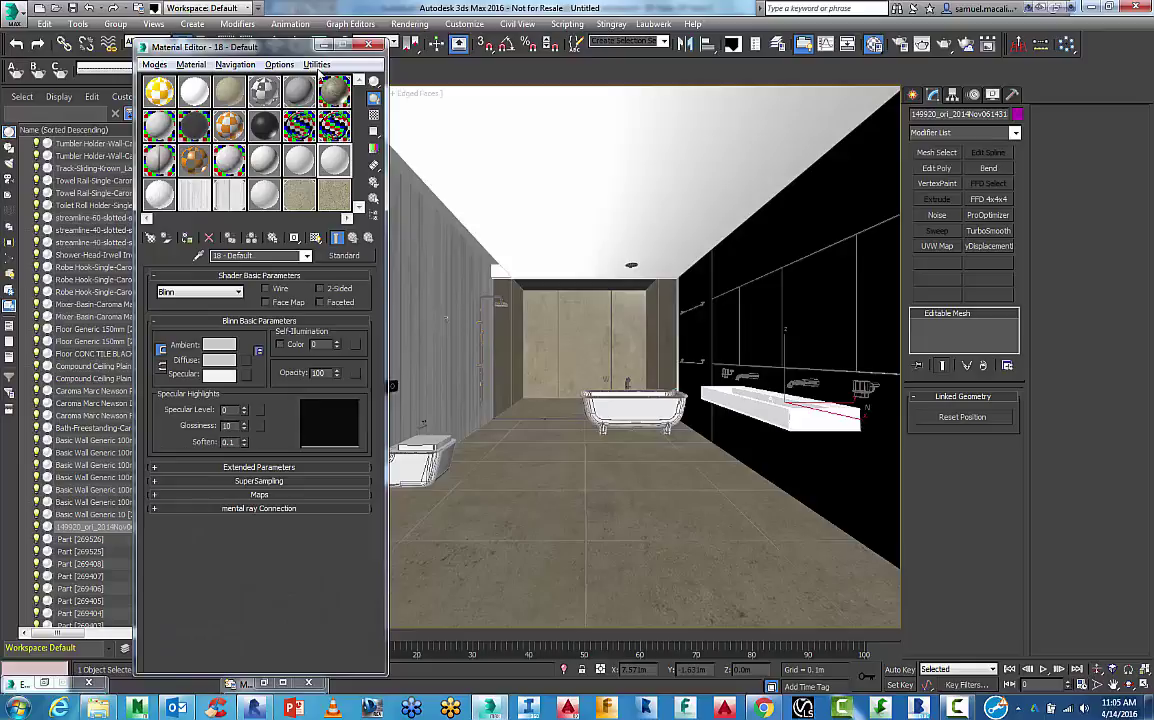
click(198, 255)
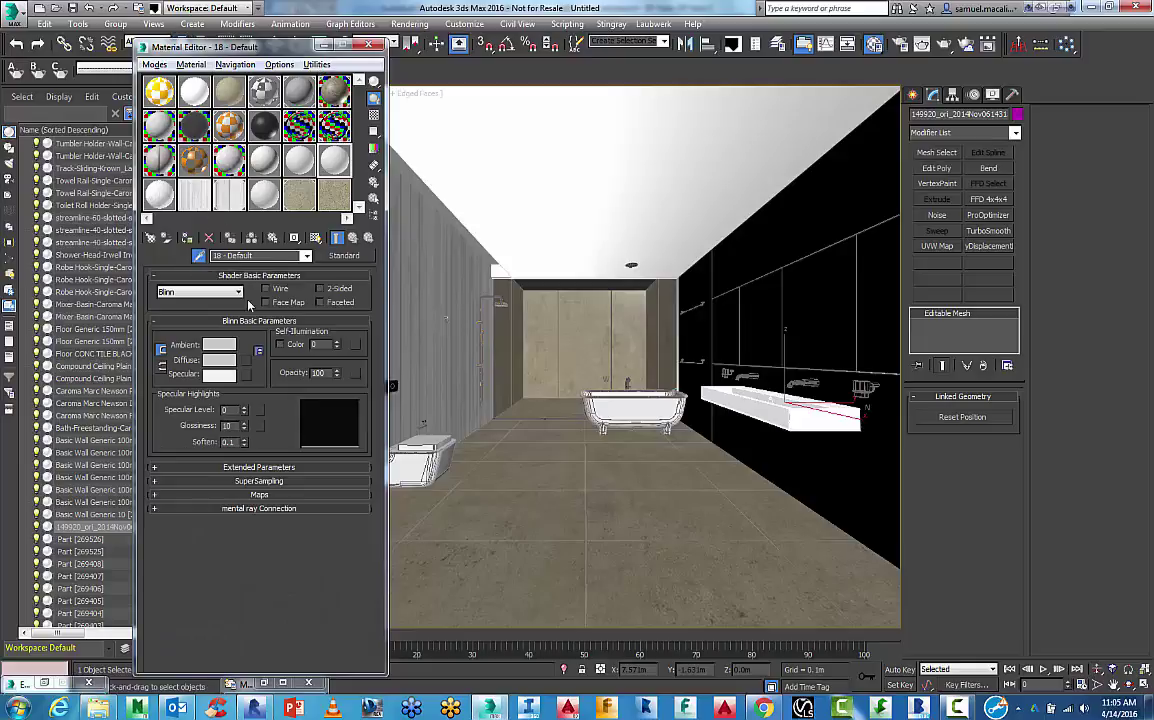
click(416, 440)
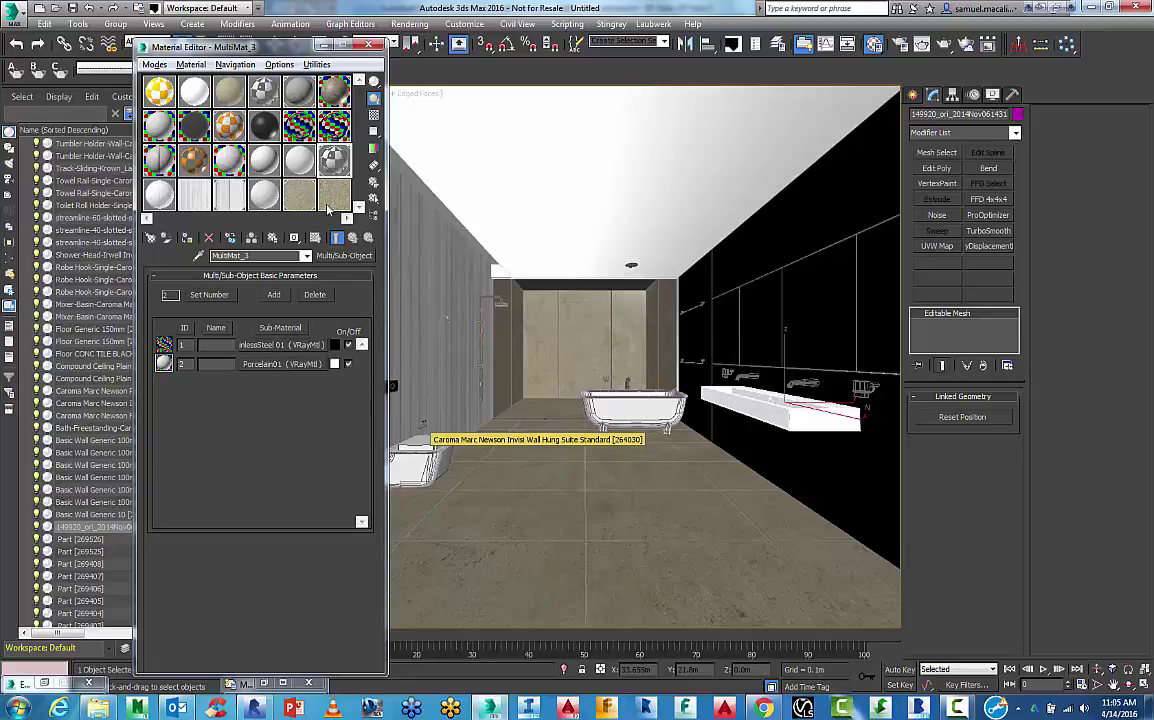
Step: Sample the basin's material into the same slot and replace its ceramic sub-material with the Porcelain01 VRay material
click(199, 255)
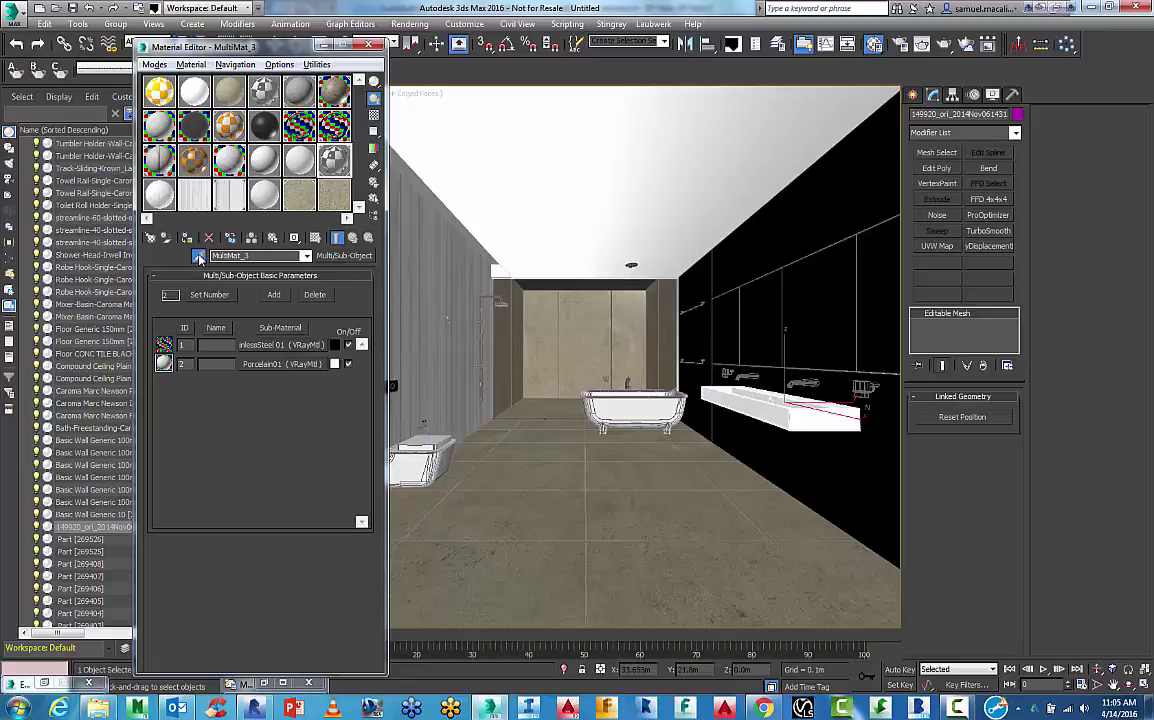
click(757, 396)
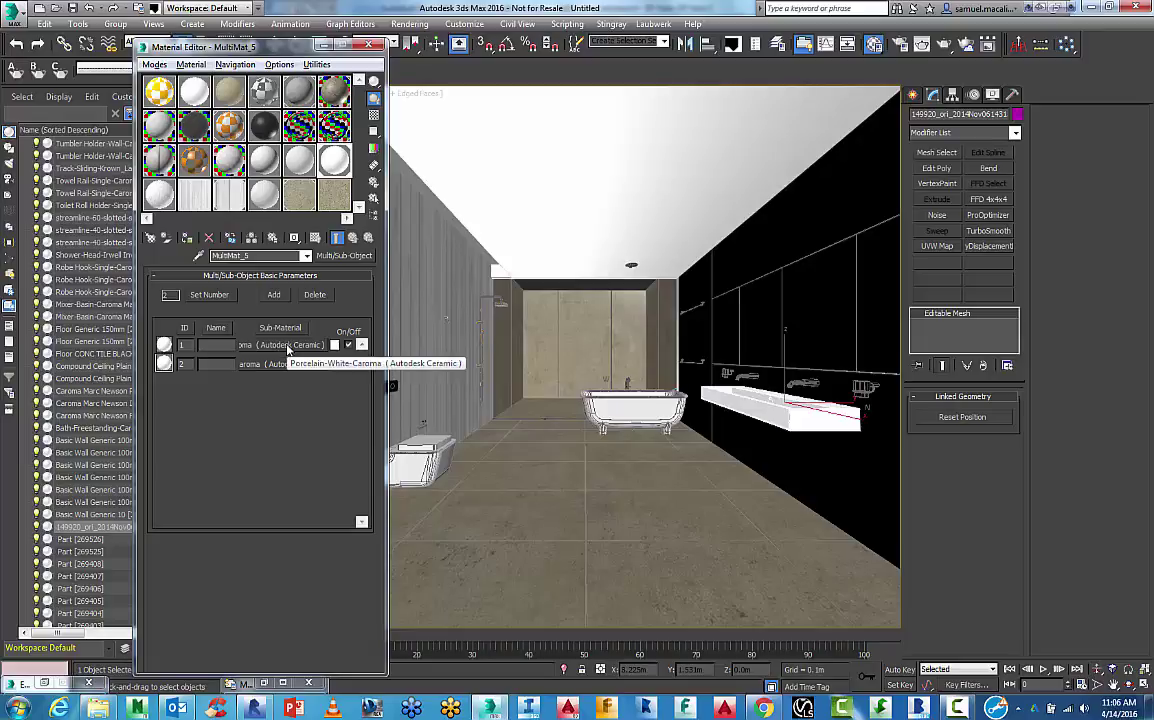
click(229, 162)
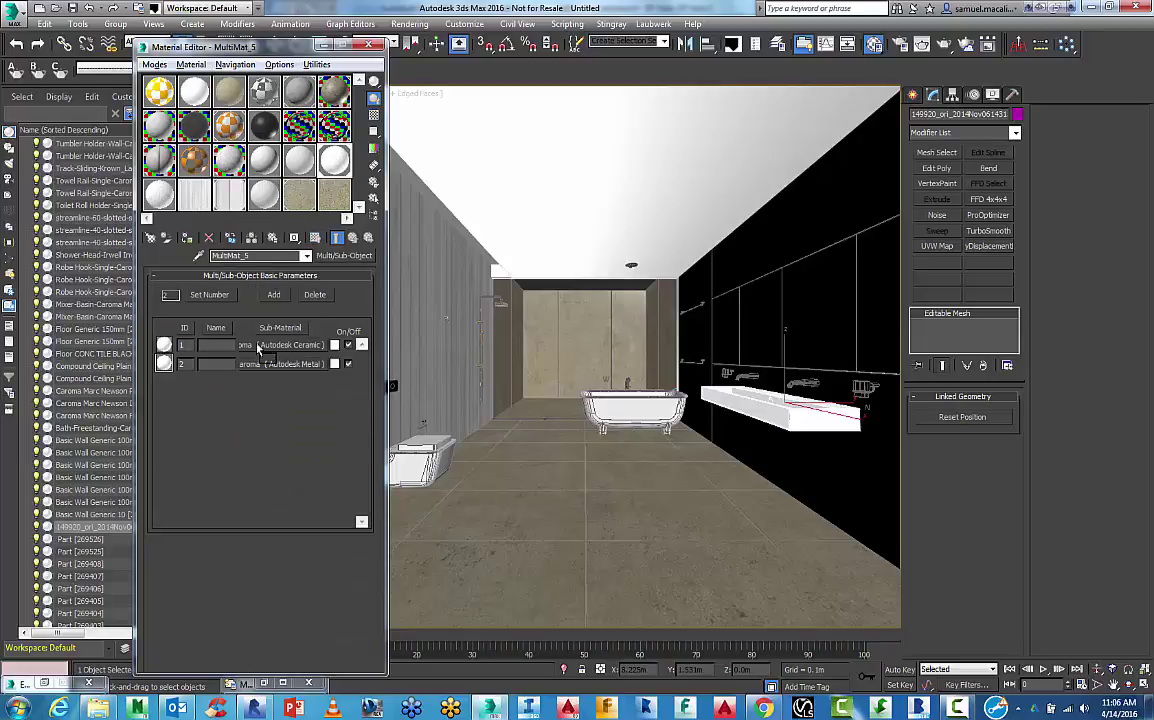
drag(266, 348, 266, 348)
click(231, 400)
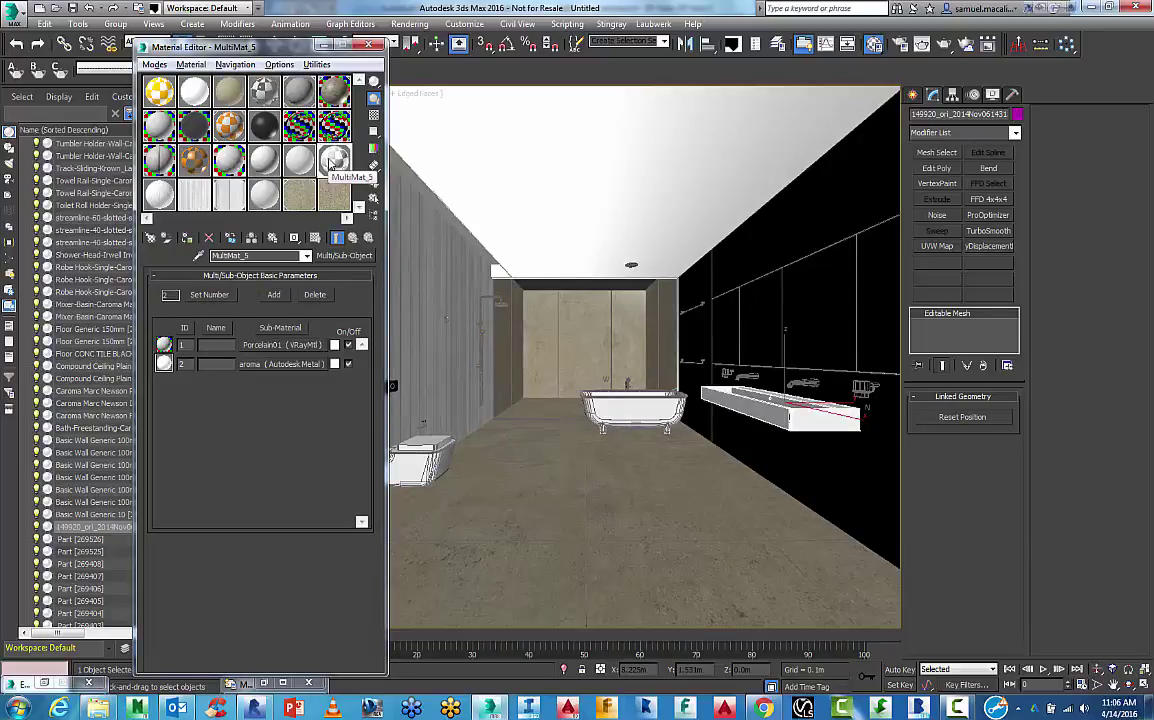
Step: Replace the basin material's metal sub-material with an instance of StainlessSteel 01, and minimise the Material Editor
drag(300, 125, 258, 370)
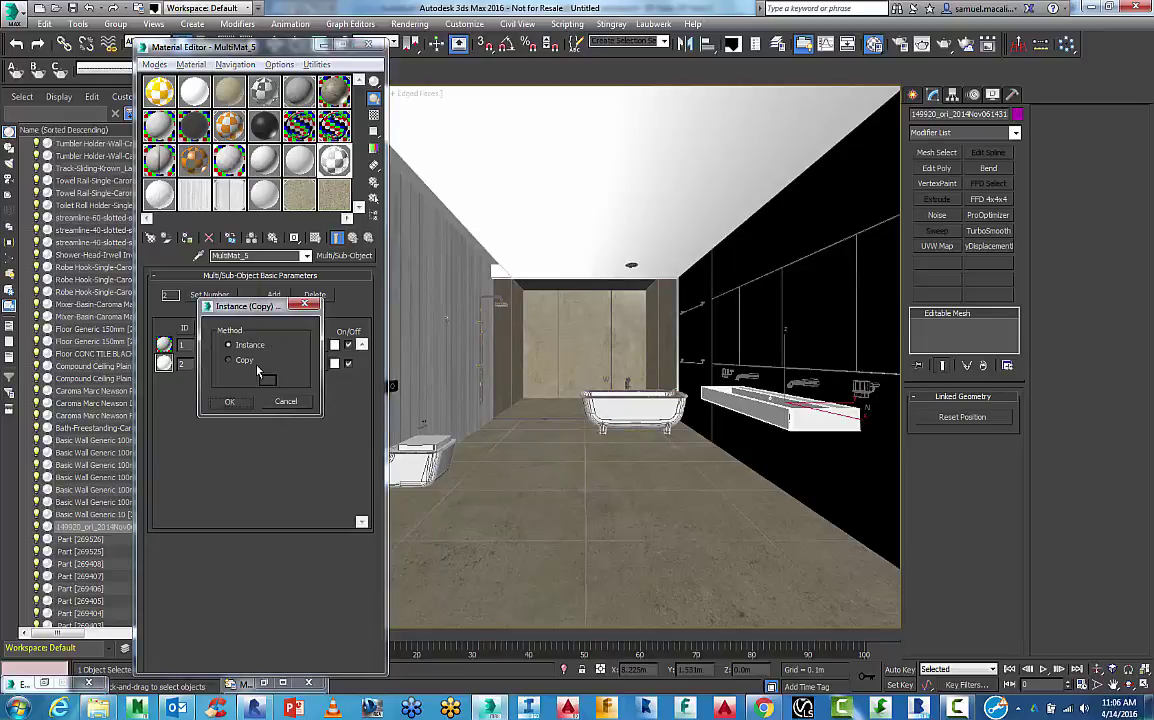
click(232, 401)
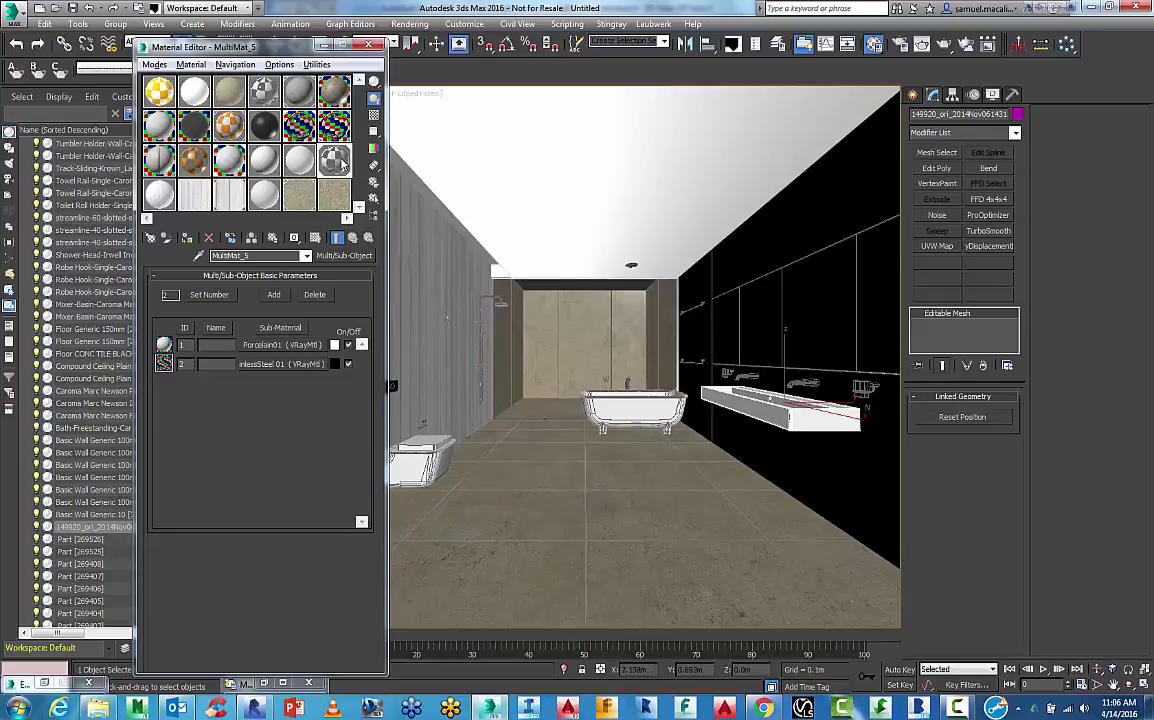
click(322, 46)
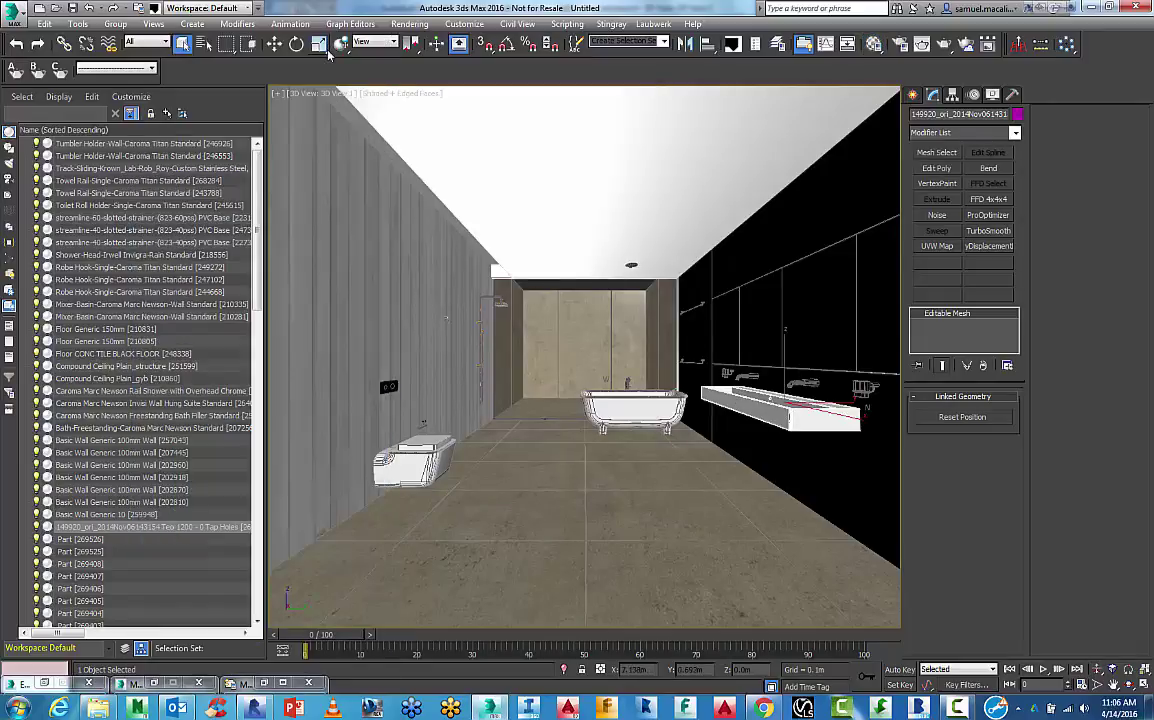